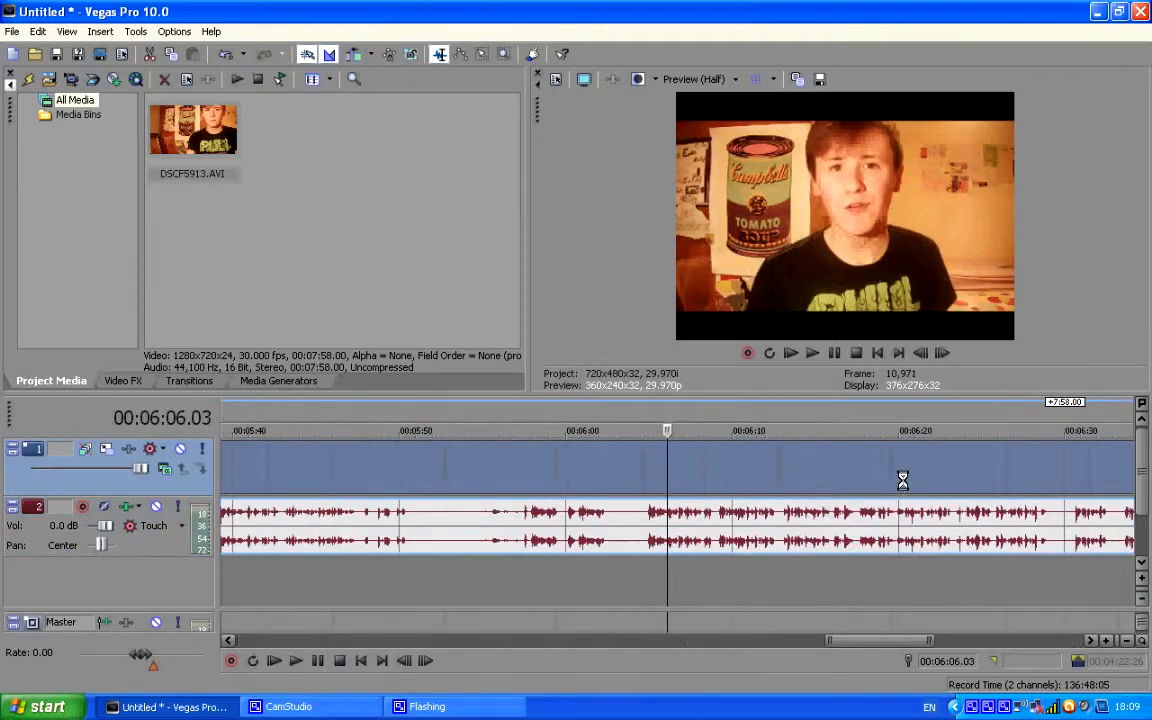
Split the clip at 00:05:14.09 and delete the part before the split.
left_click(658, 483)
scroll(645, 483, "down", 3)
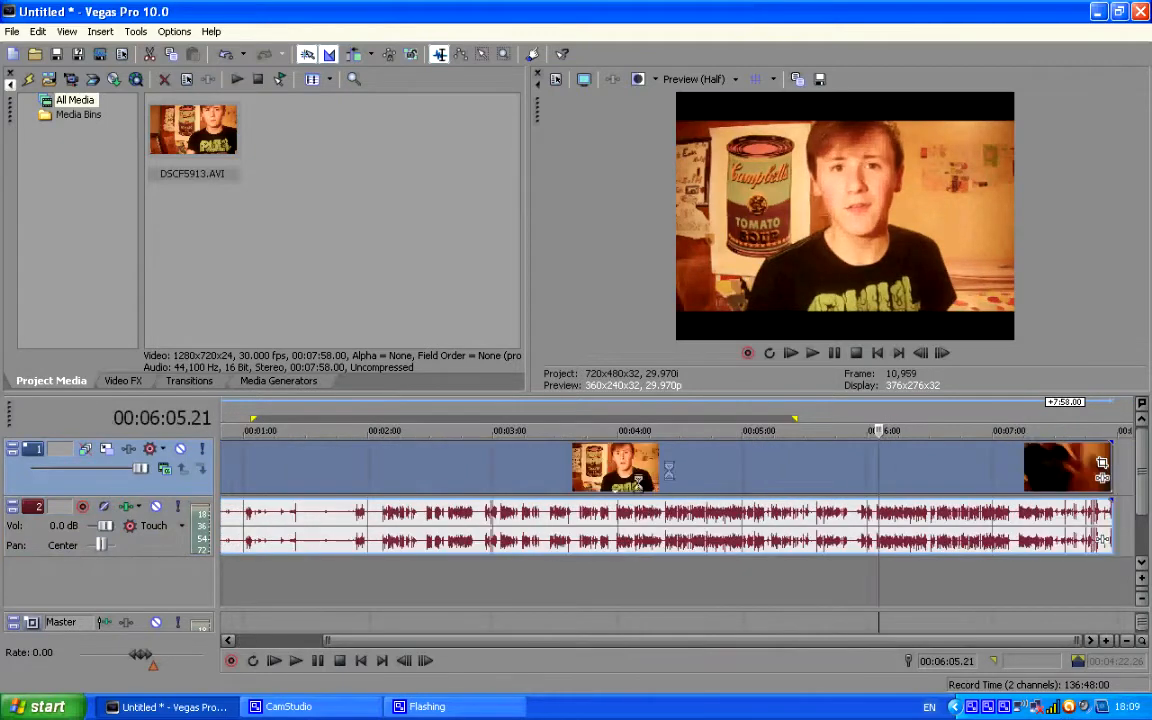
left_click(784, 466)
left_click(769, 469)
scroll(769, 473, "up", 4)
left_click(722, 479)
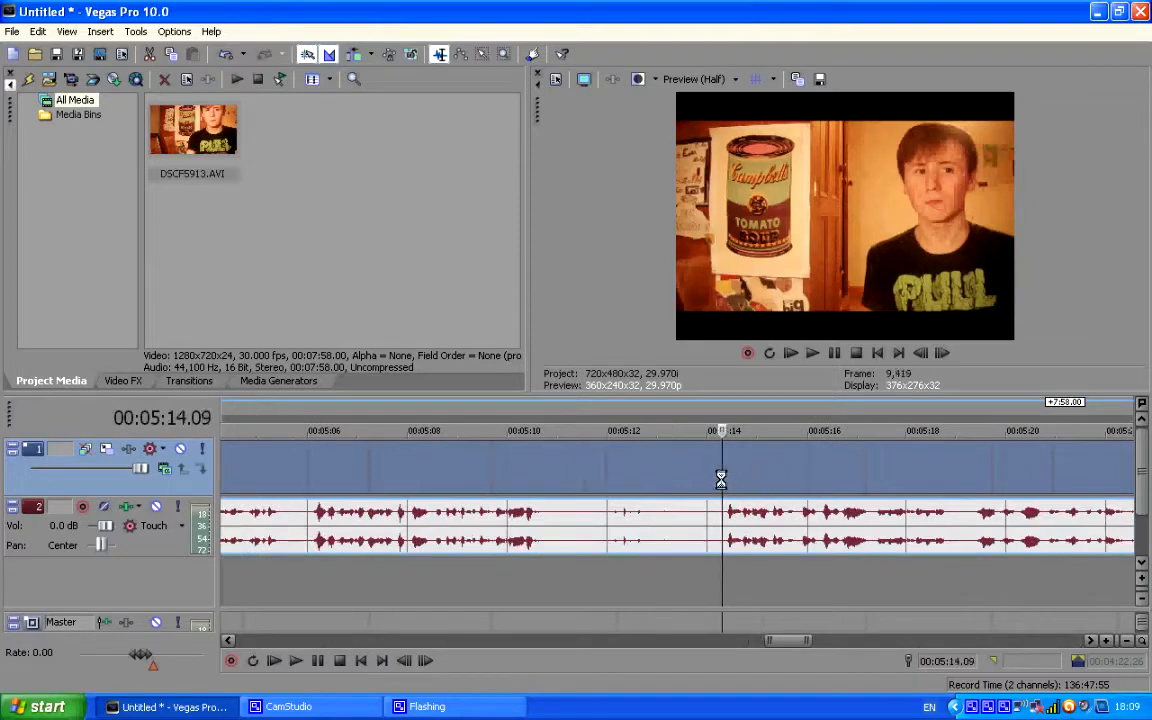
key("s")
left_click(669, 473)
key("Delete")
Move the remaining clip about nine seconds earlier on the timeline and play it briefly.
left_click_drag(855, 474, 389, 471)
scroll(400, 472, "down", 3)
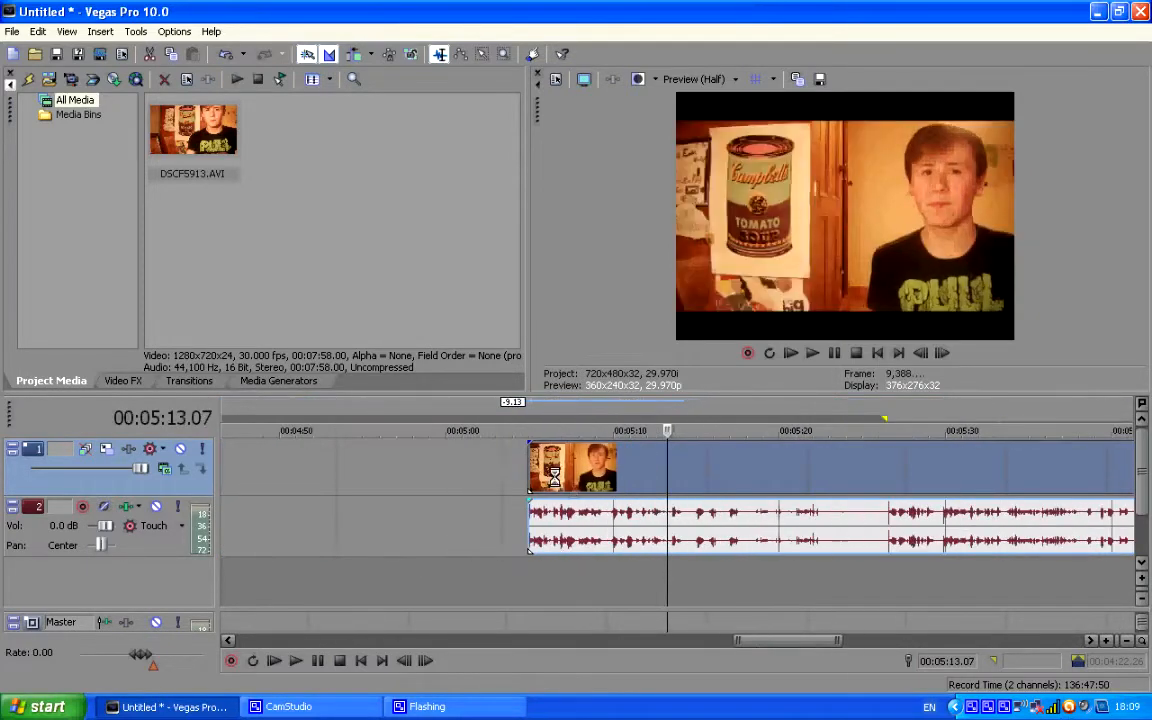
key("space")
left_click(740, 468)
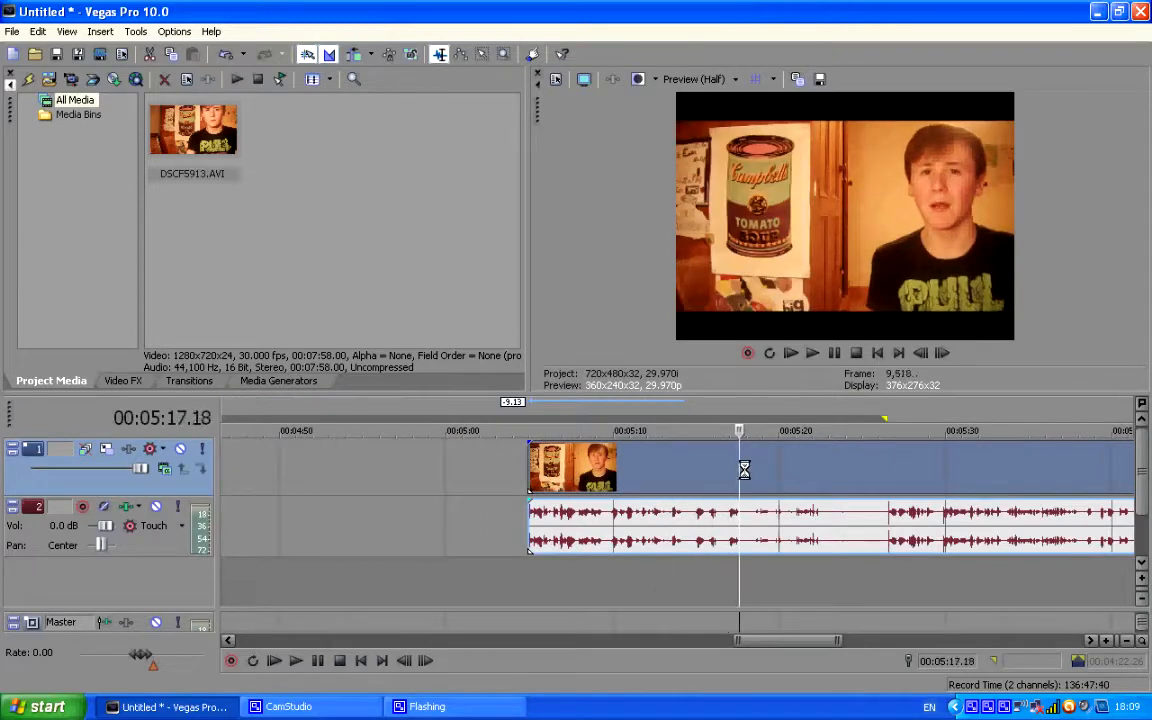
left_click_drag(746, 468, 749, 468)
Locate the end of the first speaking part and split the clip at 00:05:17.21.
left_click(805, 467)
left_click(818, 467)
left_click(829, 468)
left_click(764, 470)
left_click(741, 470)
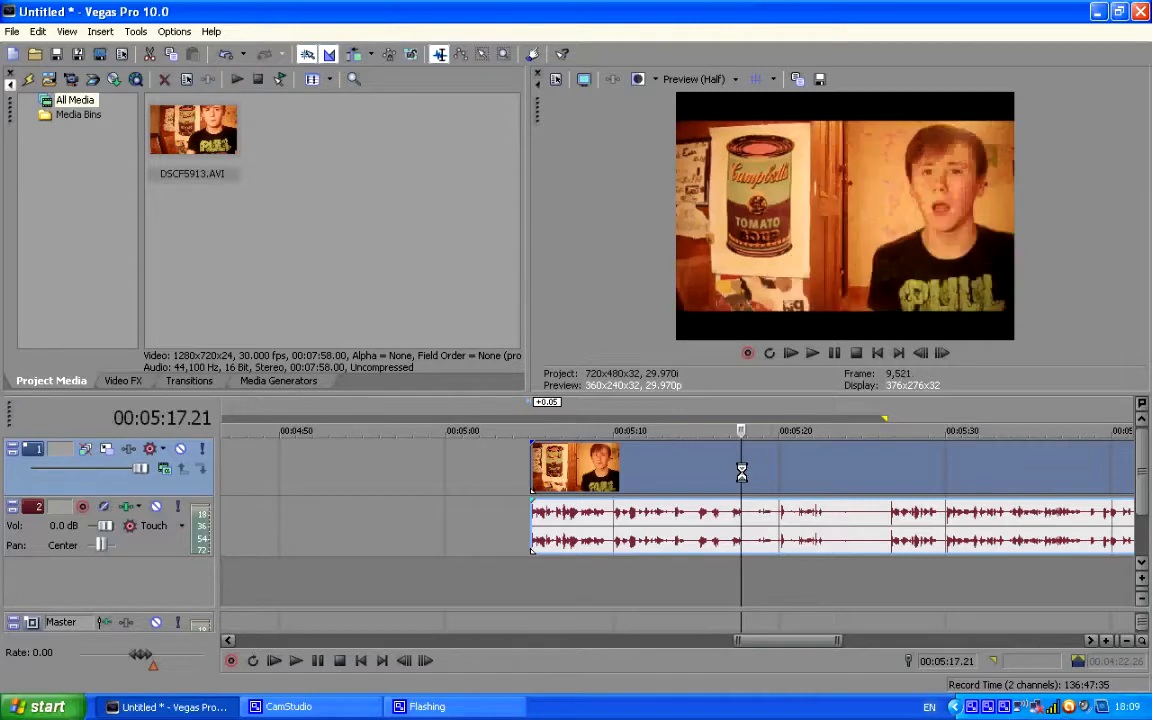
key("s")
Move the short segment to the start of the timeline and the remaining long clip to about 00:02:00.
left_click_drag(721, 468, 383, 462)
scroll(334, 456, "down", 5)
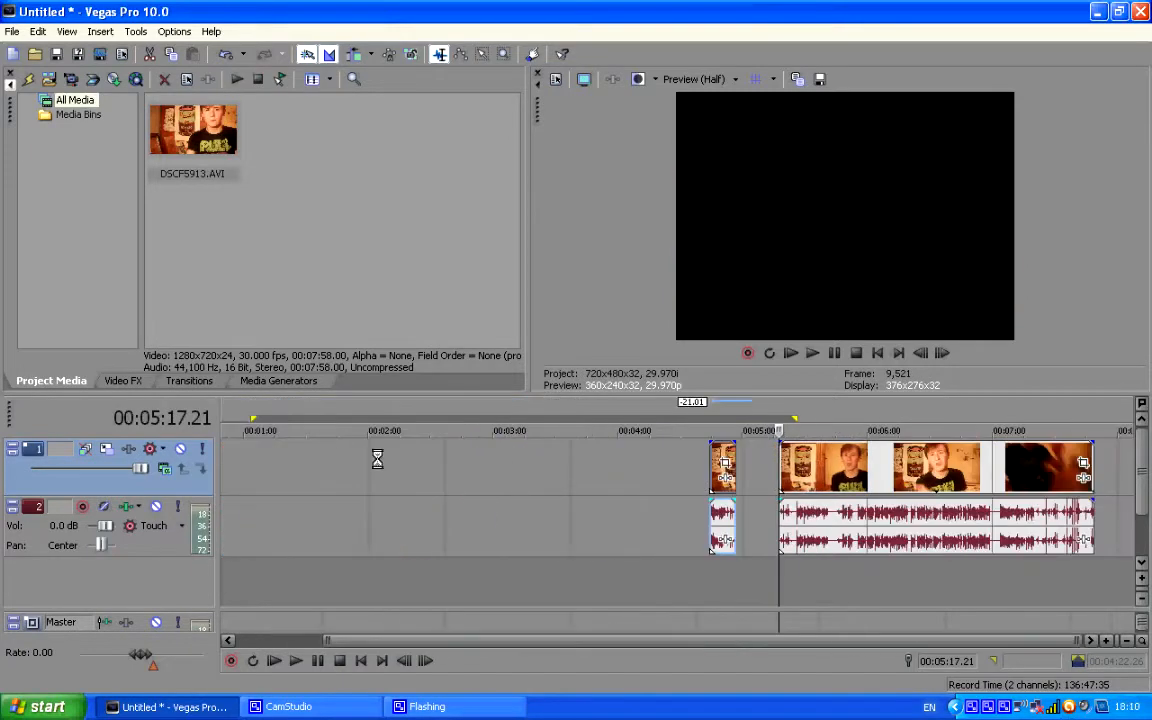
left_click_drag(717, 470, 229, 469)
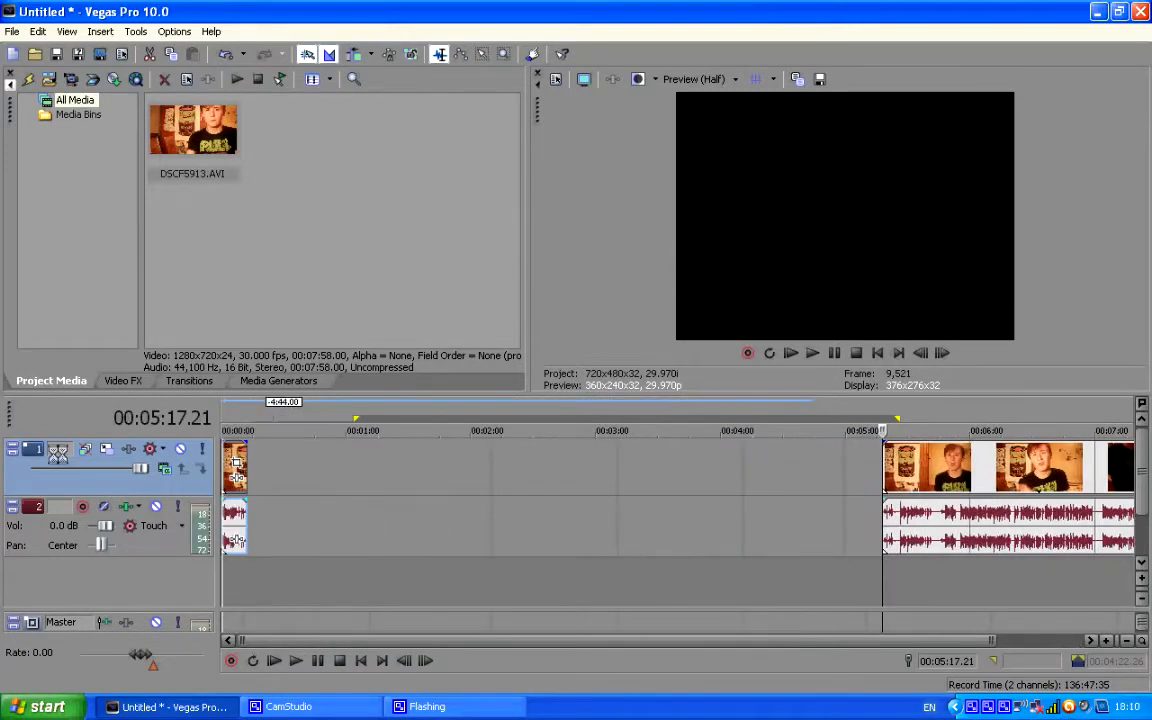
left_click_drag(924, 490, 508, 489)
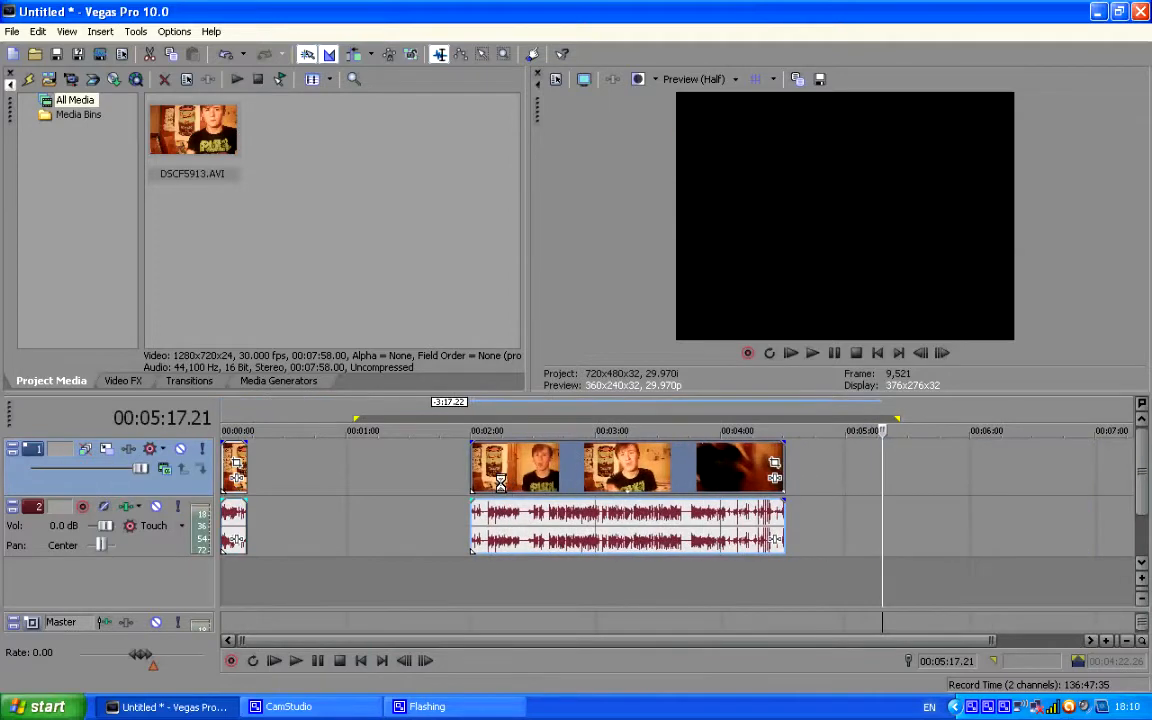
Find where the second take starts, split the long clip at 00:02:12.08 and delete the part before the split.
double_click(483, 478)
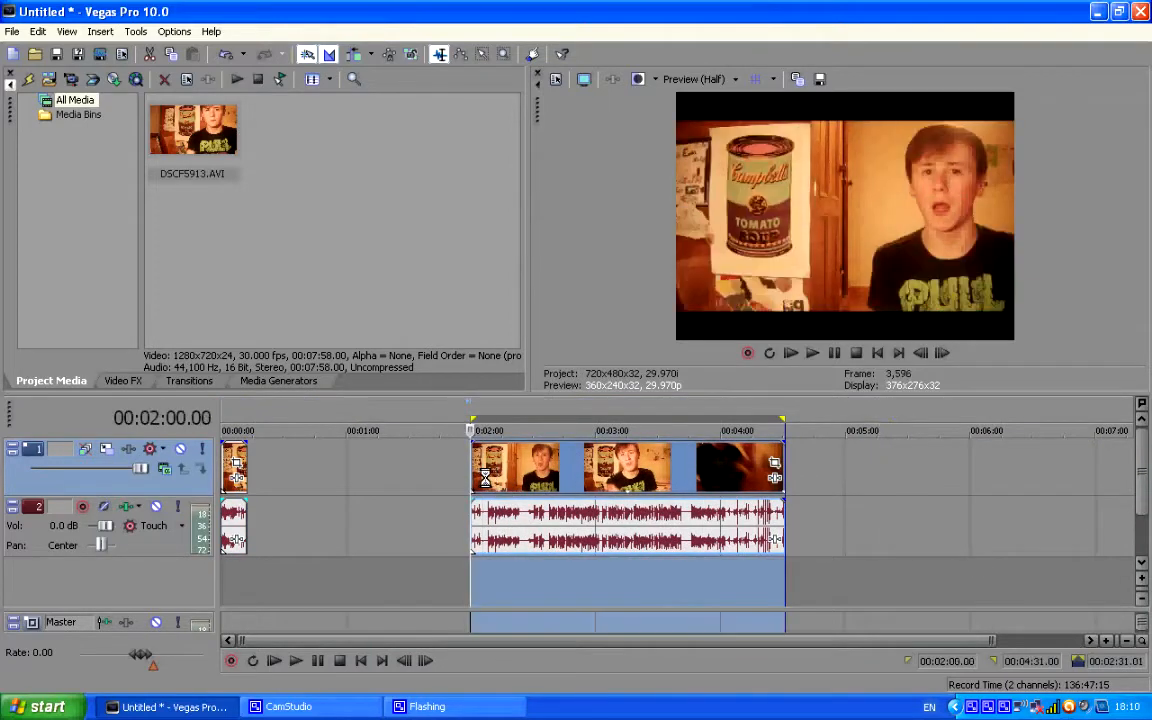
scroll(483, 478, "up", 5)
left_click(787, 473)
left_click(777, 473)
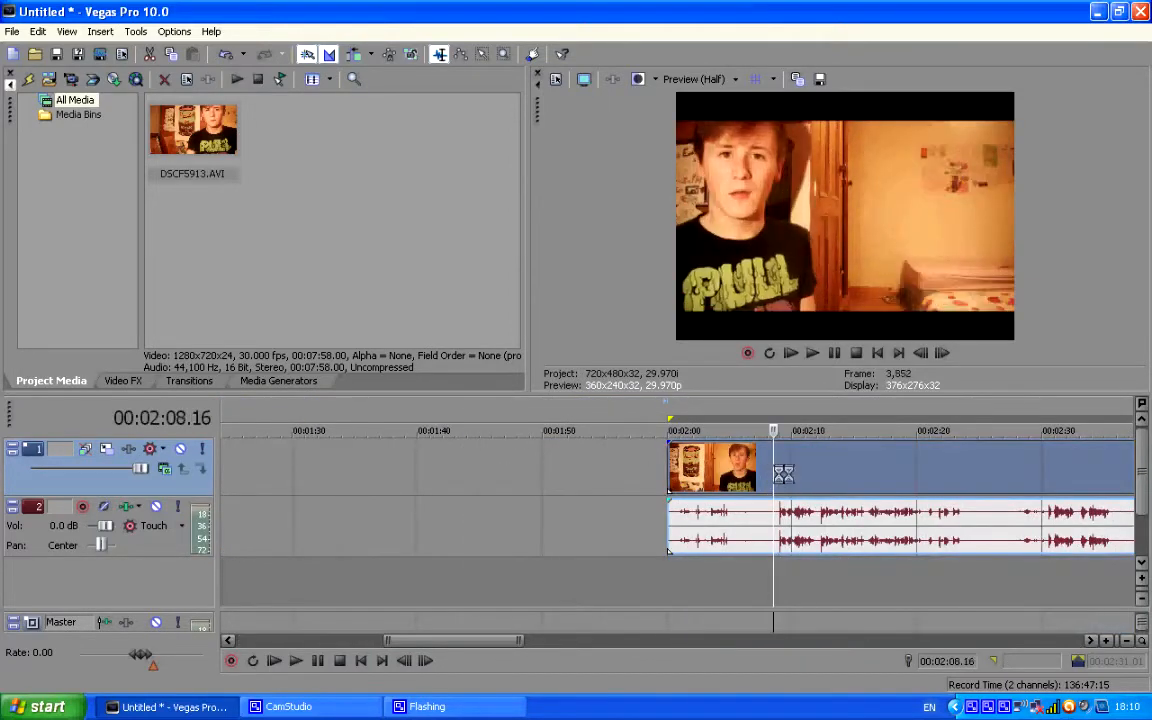
left_click(777, 473)
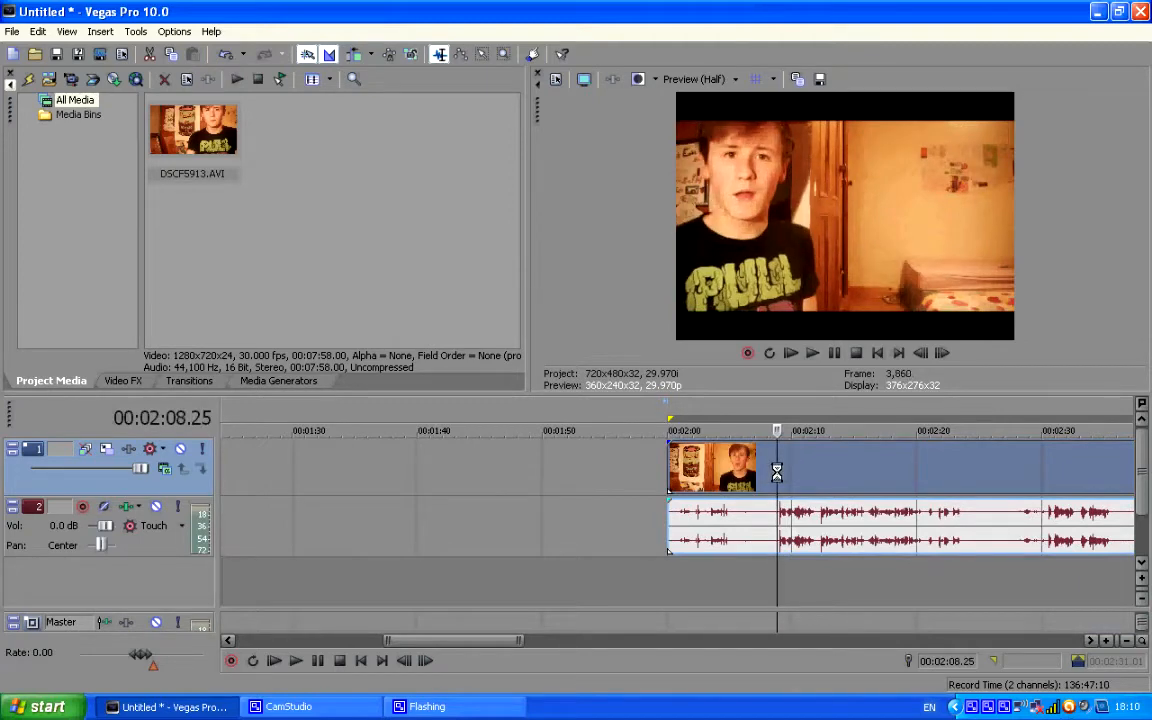
left_click(815, 473)
scroll(815, 473, "up", 3)
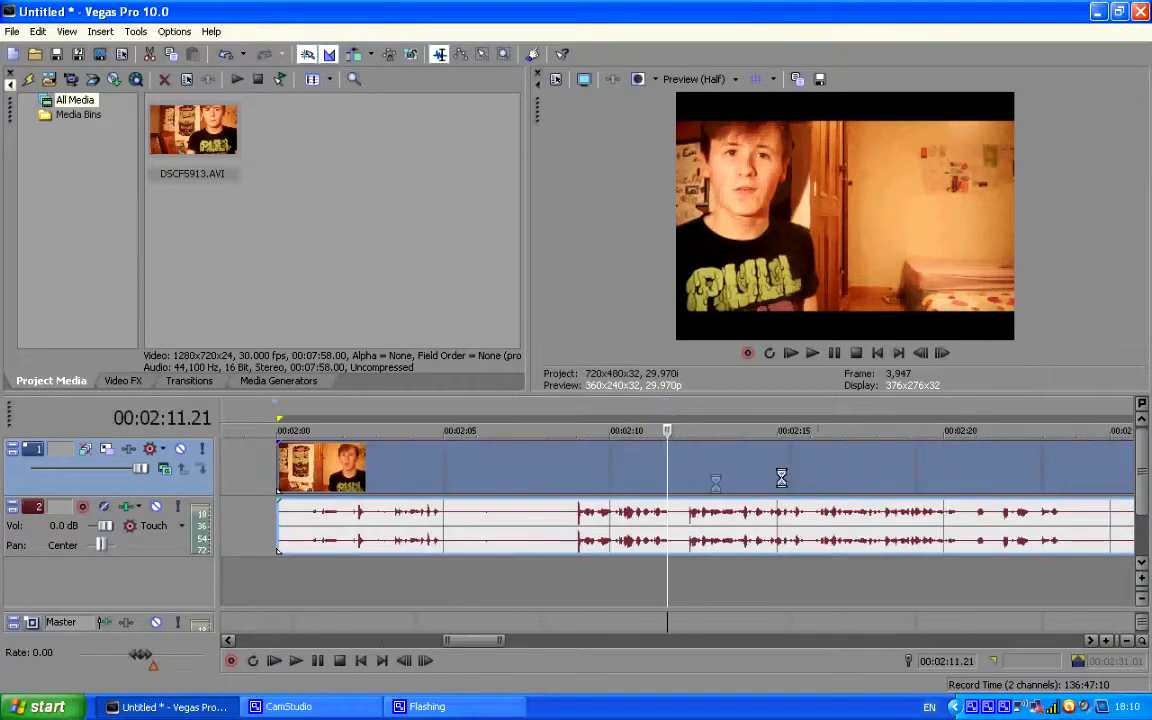
left_click(684, 478)
key("s")
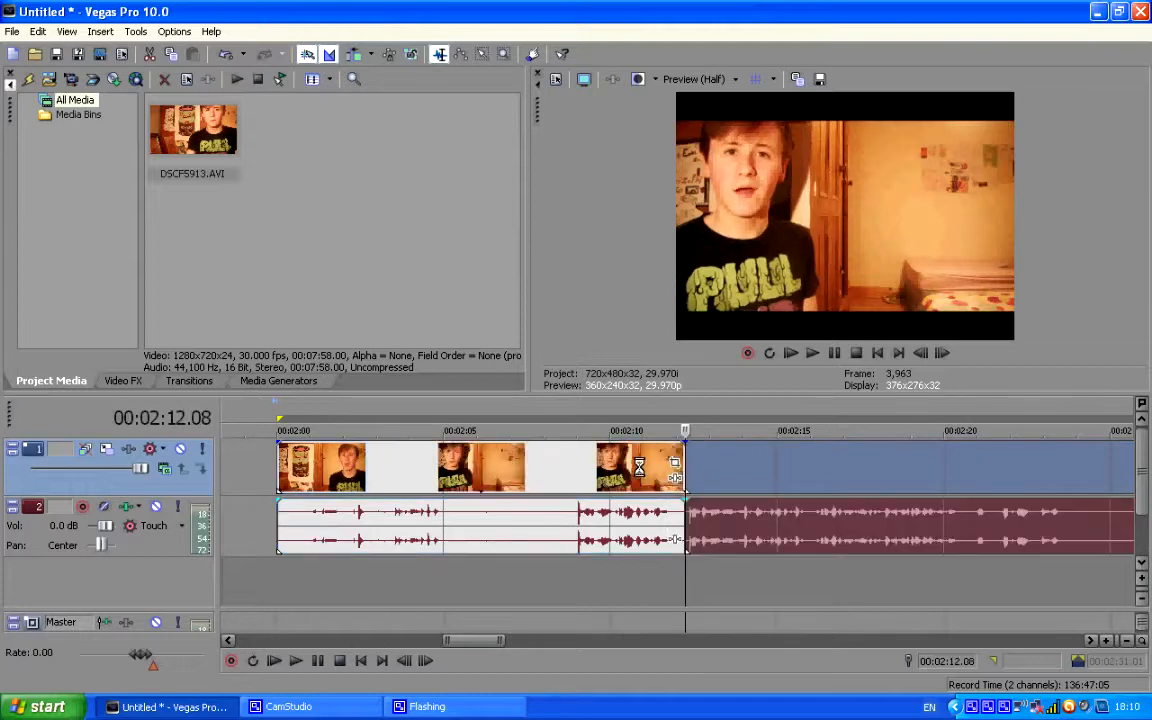
left_click(640, 465)
key("Delete")
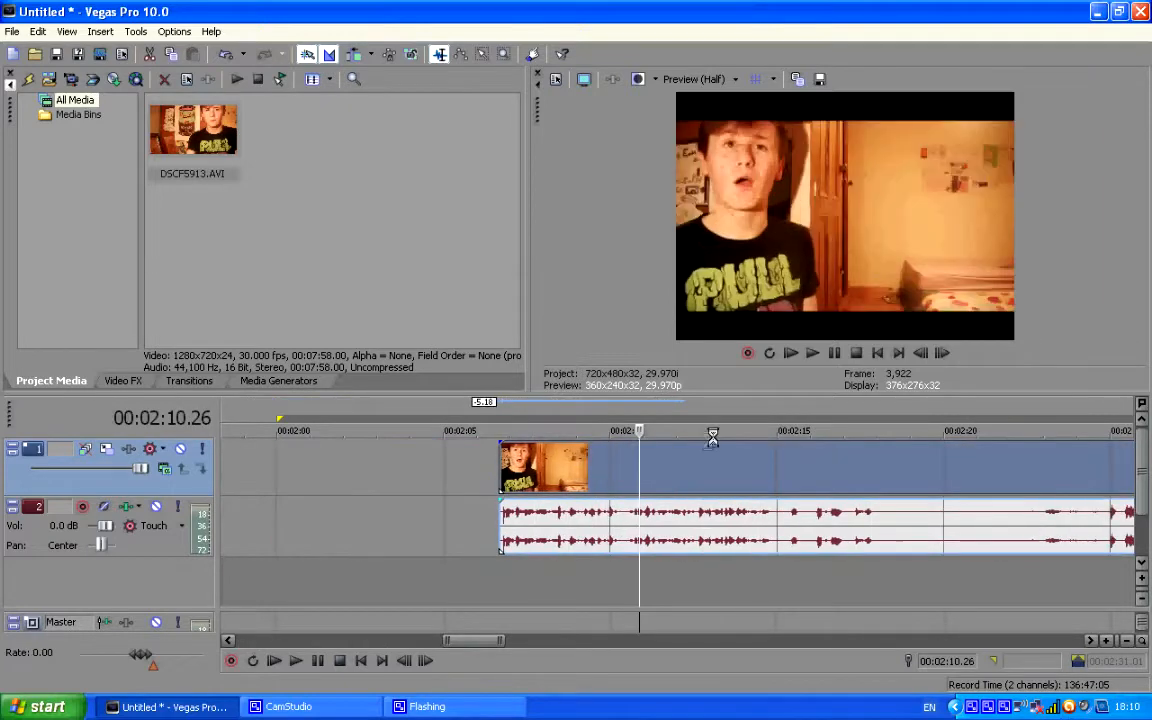
Split the second take at 00:02:15.00 and delete the footage after the split.
left_click(771, 479)
left_click(773, 479)
key("s")
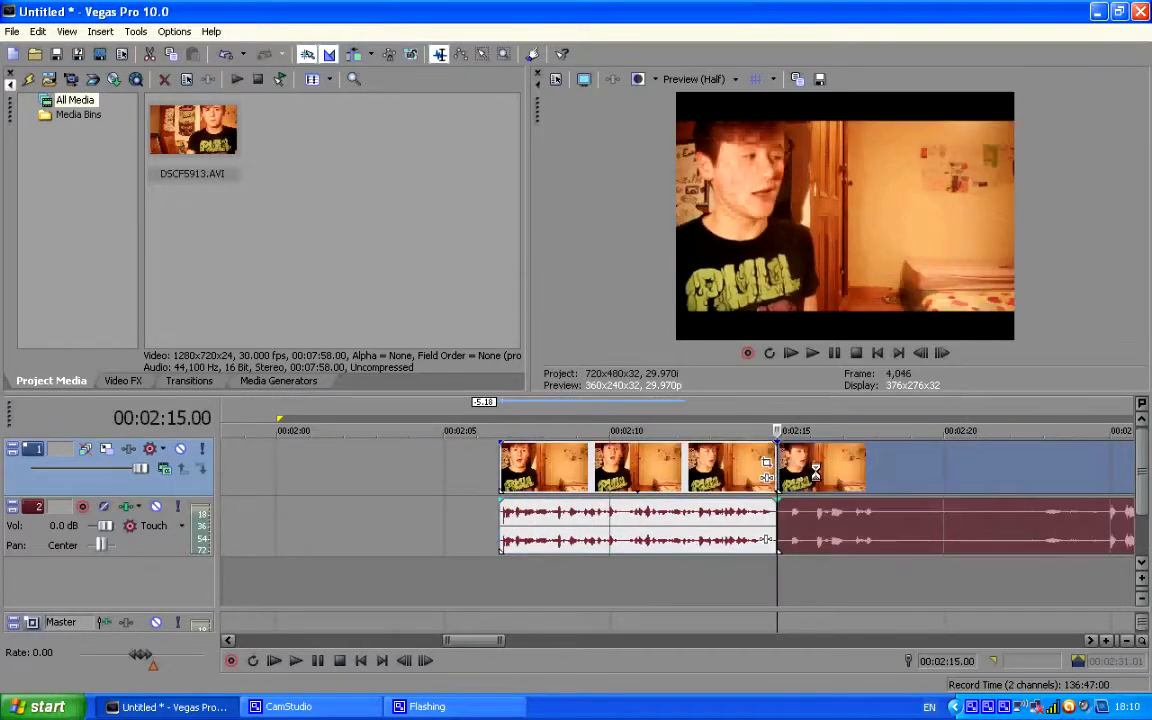
left_click(815, 473)
scroll(815, 473, "down", 4)
scroll(895, 473, "down", 2)
key("space")
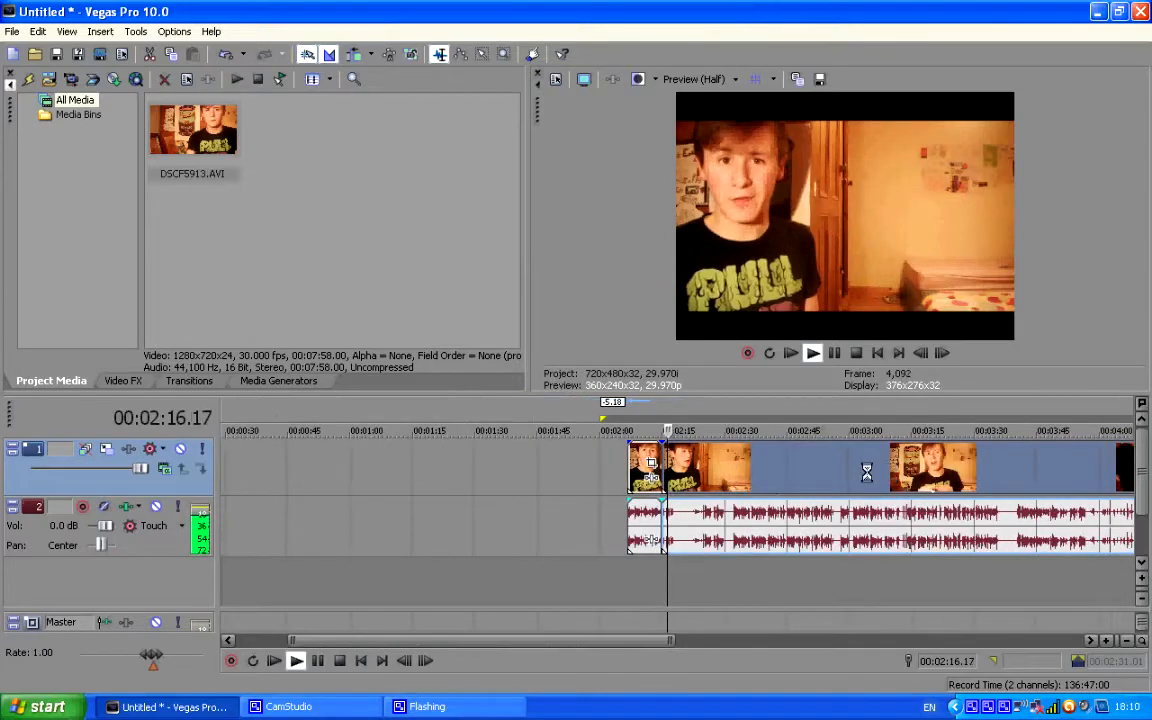
key("Return")
key("Delete")
Move the second short segment so that it directly follows the first one.
scroll(751, 463, "down", 3)
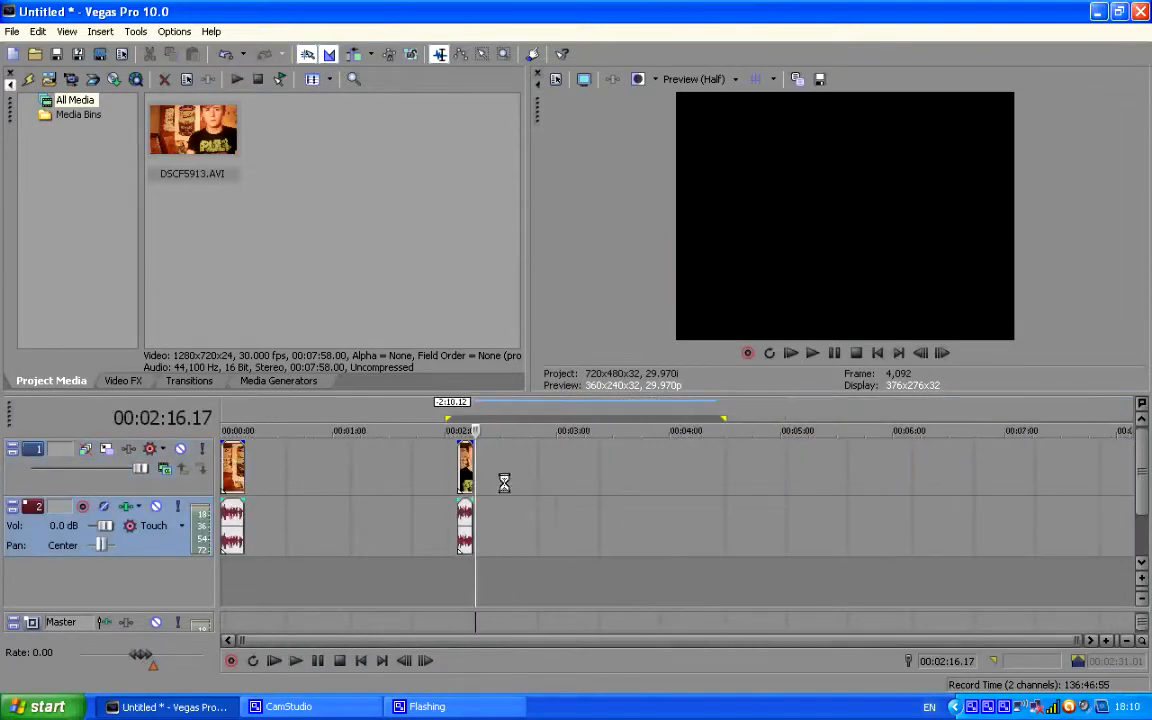
left_click_drag(465, 464, 252, 466)
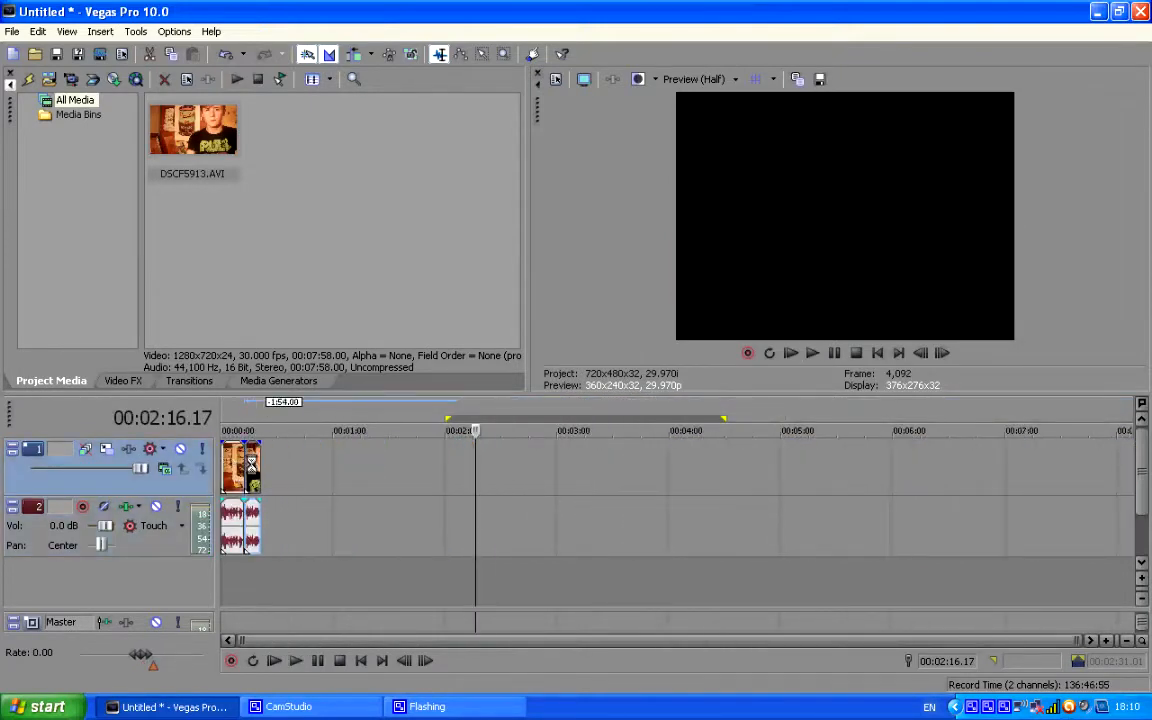
scroll(255, 468, "up", 2)
left_click(302, 473)
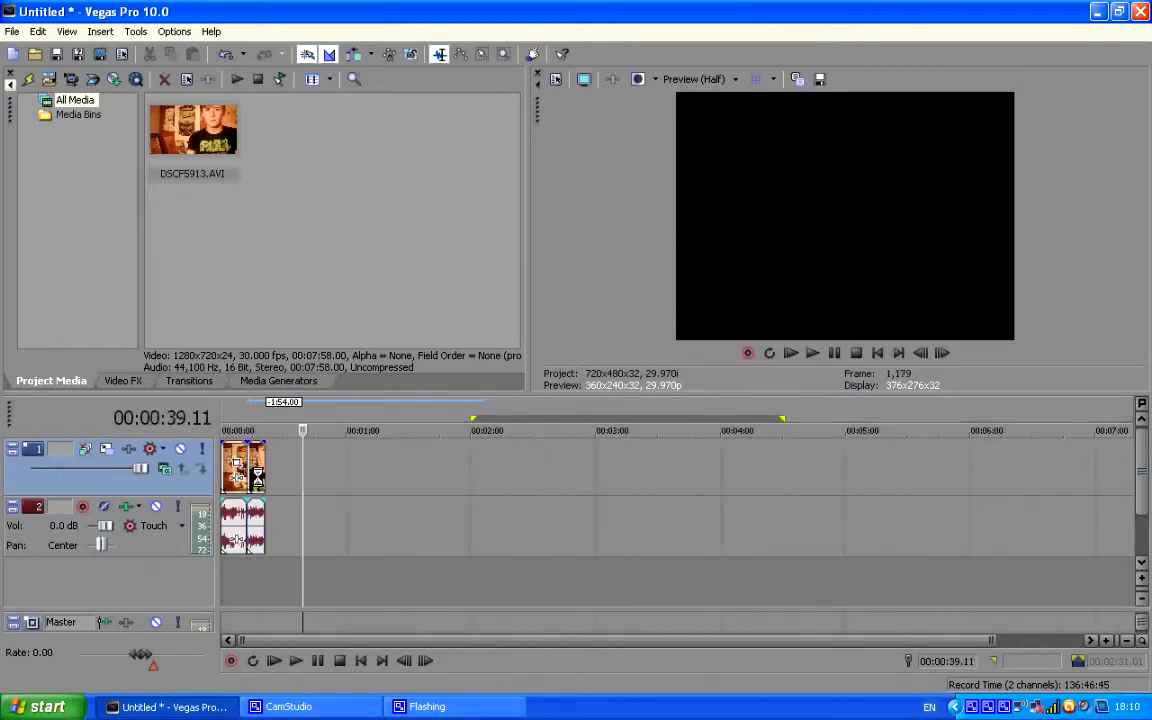
Place the second segment on new video and audio tracks below the first, starting at the beginning of the timeline.
left_click(257, 474)
scroll(257, 474, "up", 4)
left_click(420, 479)
left_click(574, 470)
left_click(392, 464)
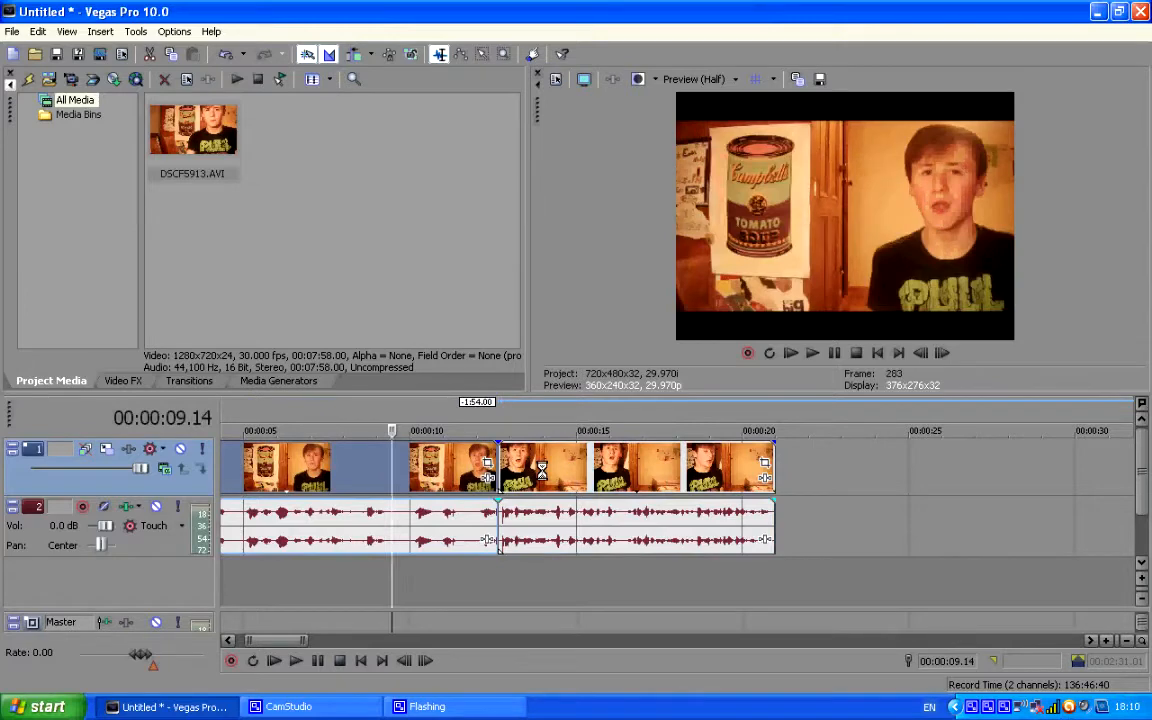
left_click(552, 550)
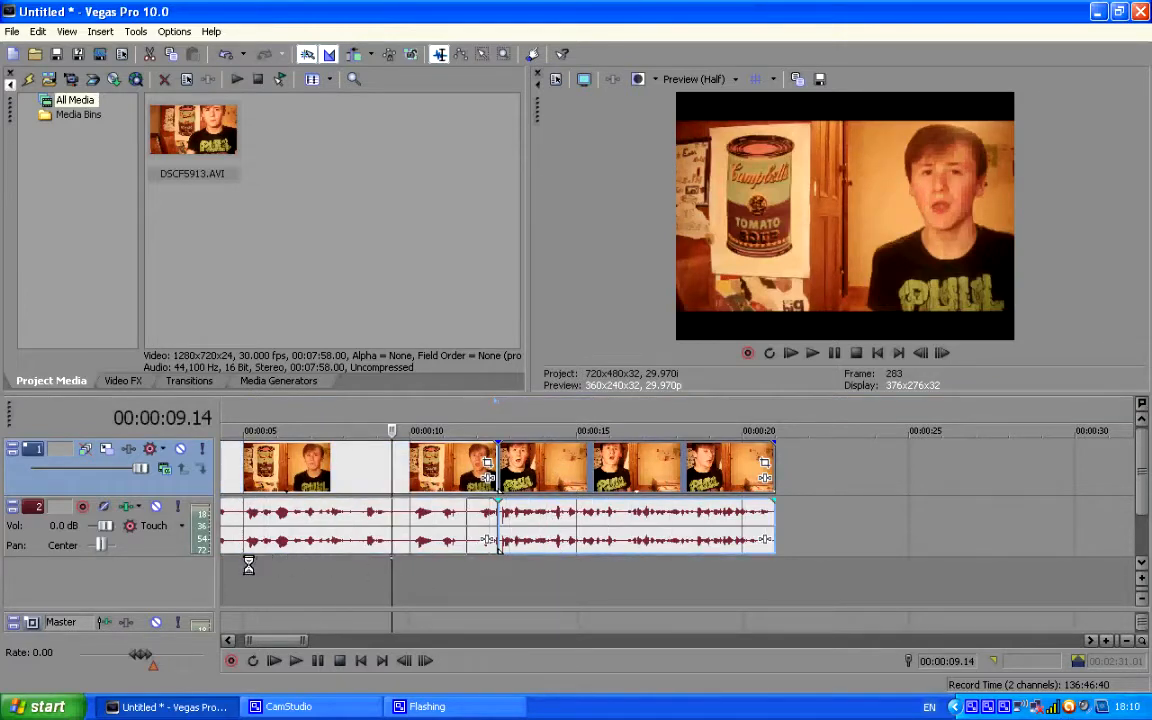
left_click_drag(228, 571, 371, 453)
scroll(319, 581, "down", 1)
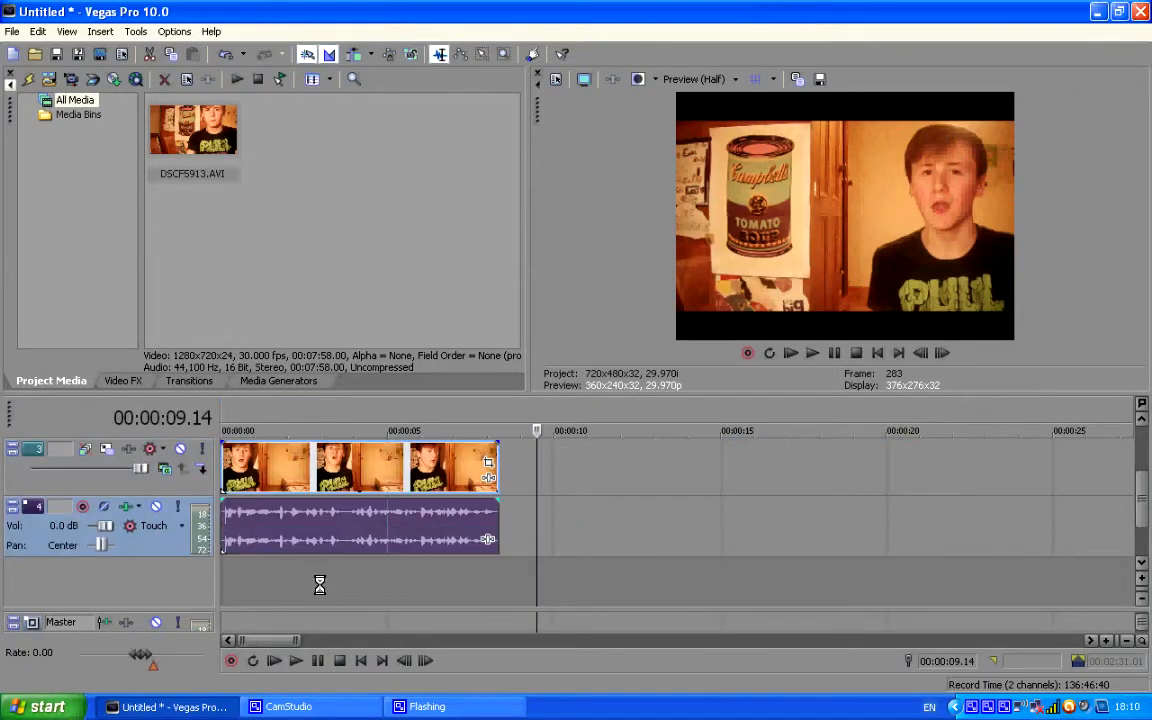
left_click_drag(1141, 517, 1128, 487)
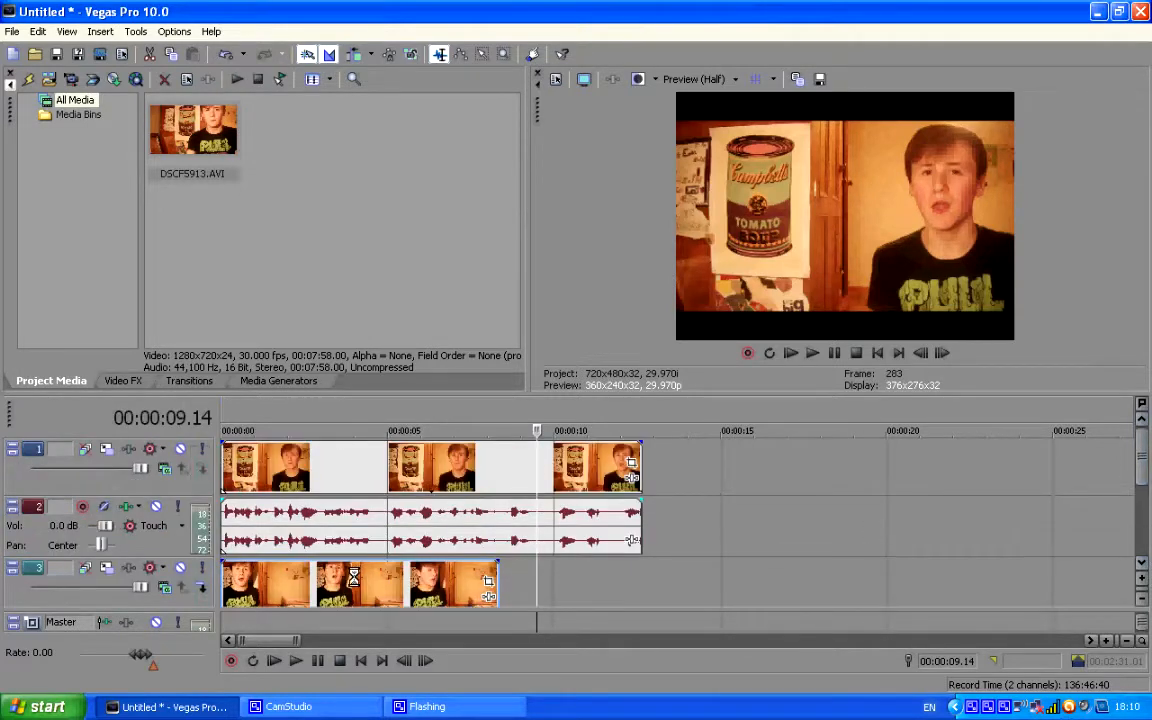
Trim the upper clip to the lower clip's length by splitting it at 00:00:08.10 and deleting the remainder.
left_click(499, 480)
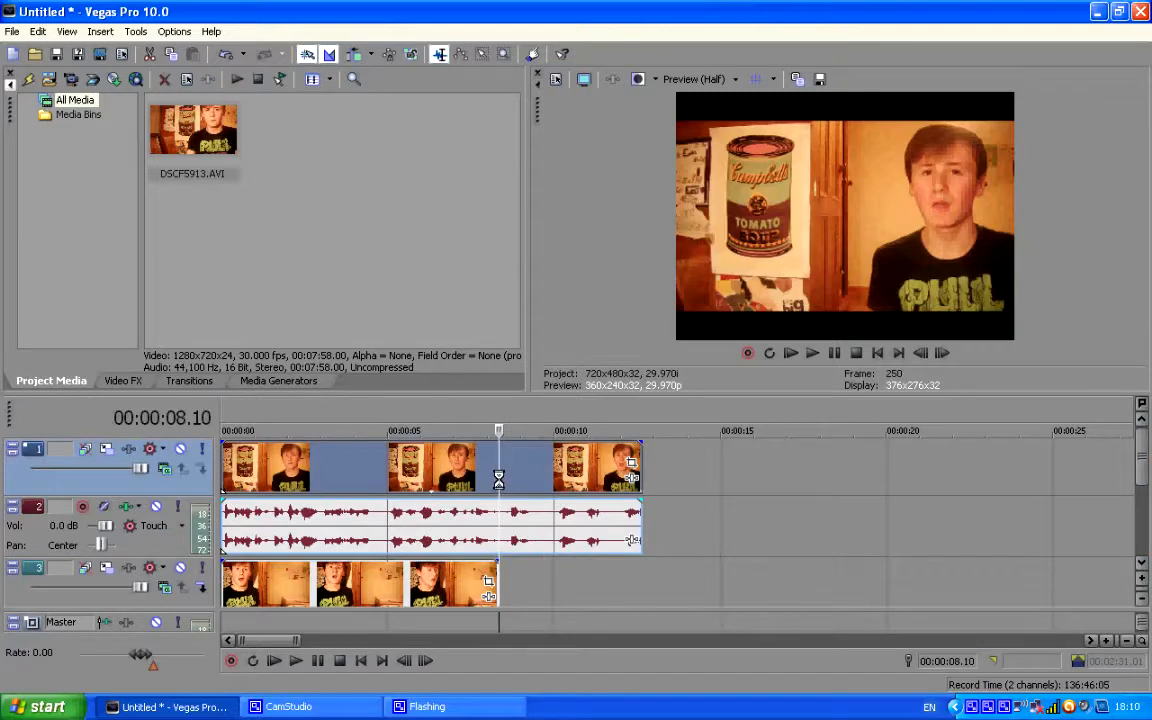
key("s")
left_click(541, 471)
key("Delete")
Shift the upper clip aside to reveal the lower clip in the preview, and return it to the timeline start.
left_click(407, 507)
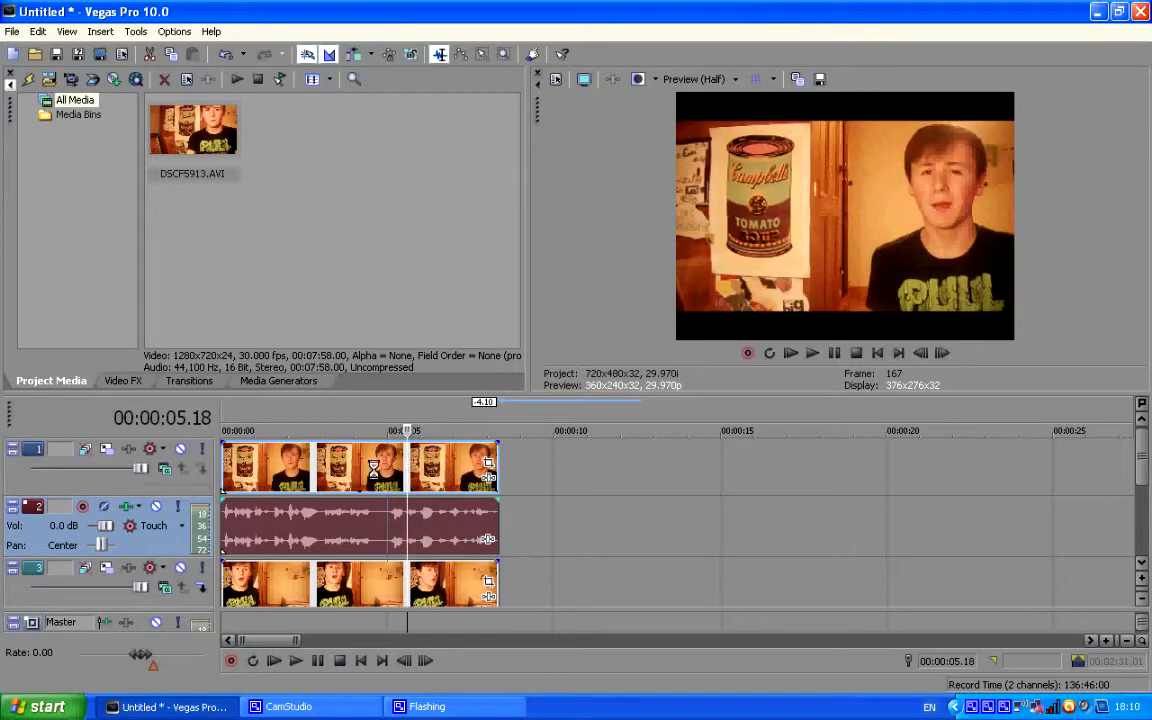
left_click_drag(330, 469, 655, 462)
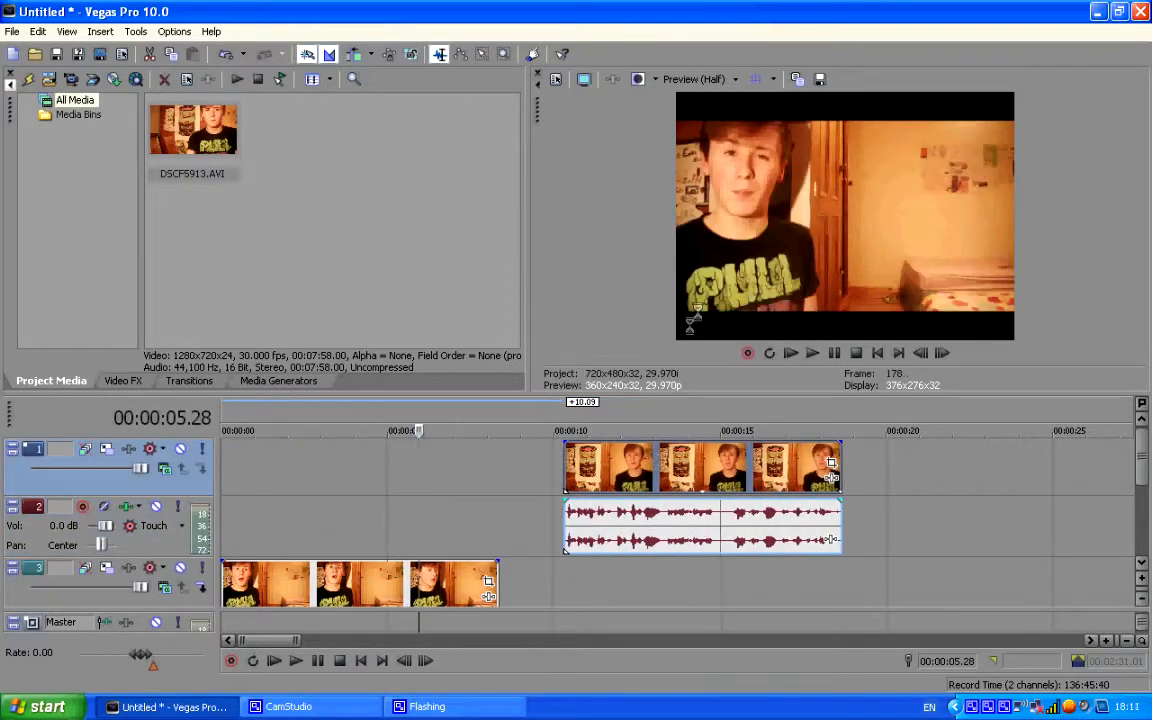
left_click_drag(688, 477, 338, 476)
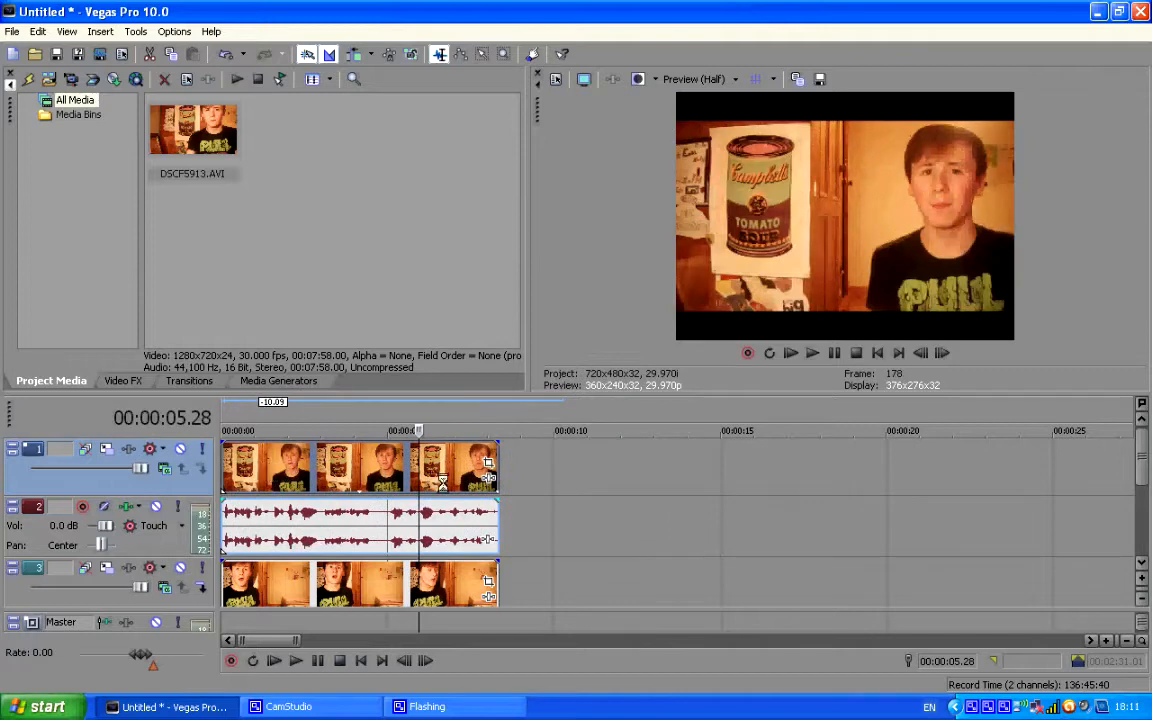
left_click(489, 463)
left_click_drag(571, 187, 567, 118)
left_click(858, 121)
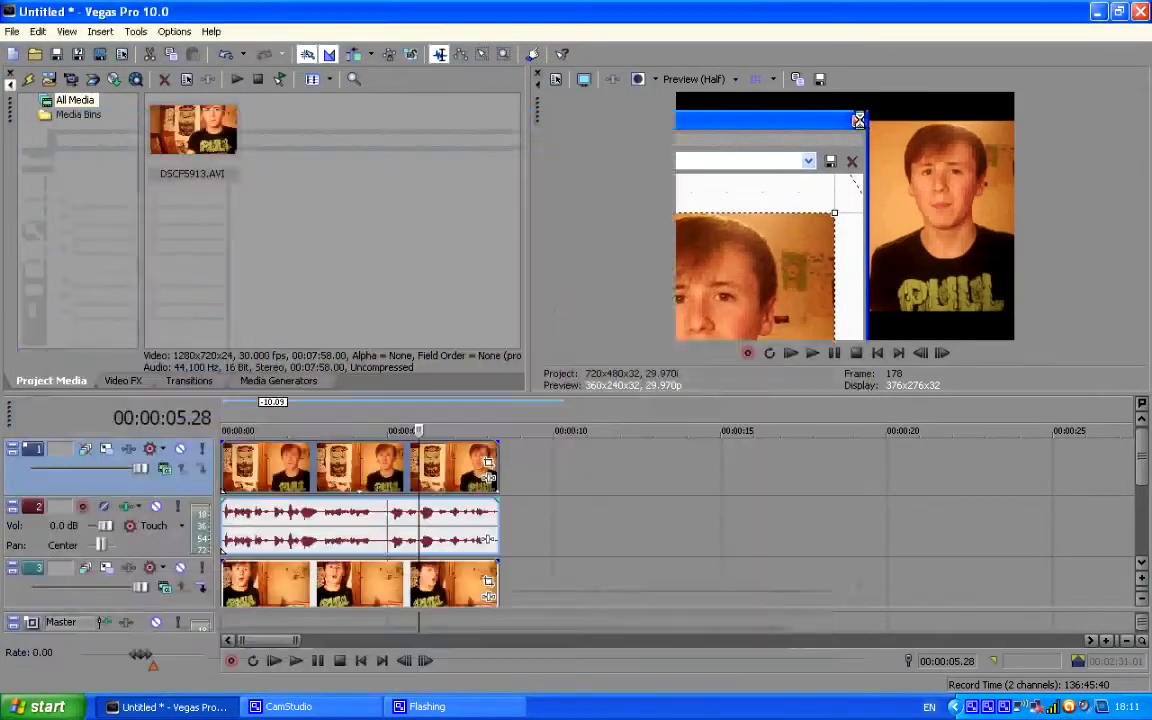
left_click(366, 460)
left_click(418, 576)
left_click(316, 468)
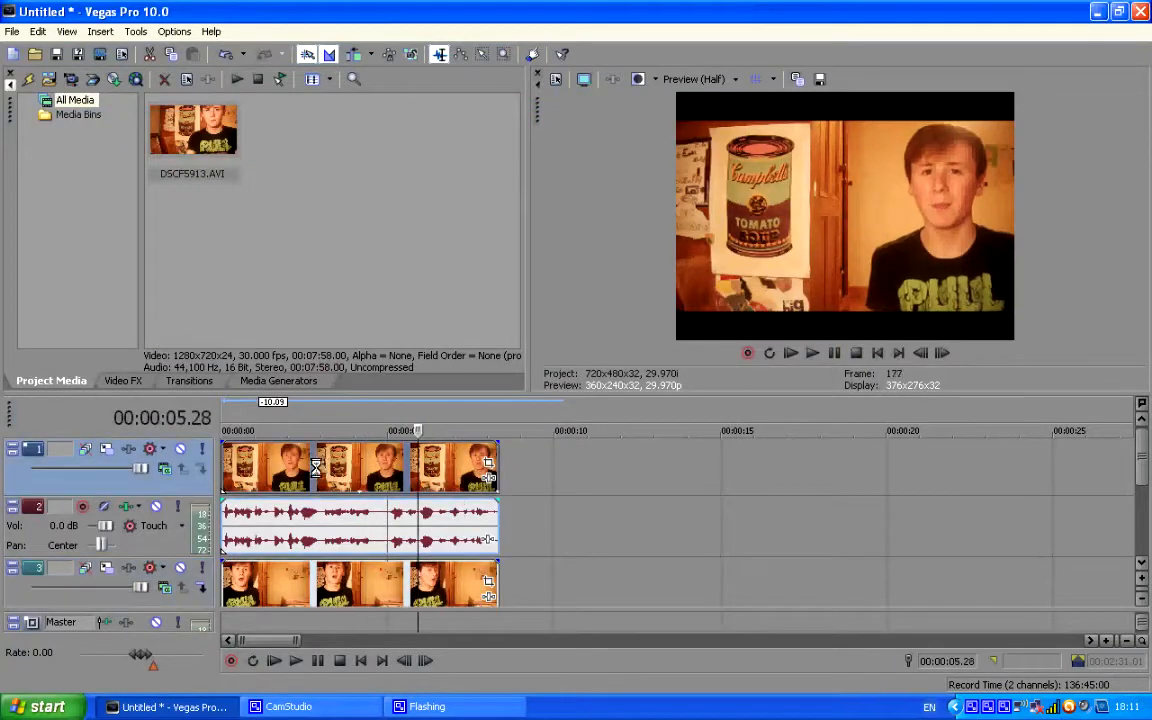
Enable the upper clip's pan/crop mask and draw a closed four-point mask around the person, from about X 698 to the frame's right edge.
left_click(486, 464)
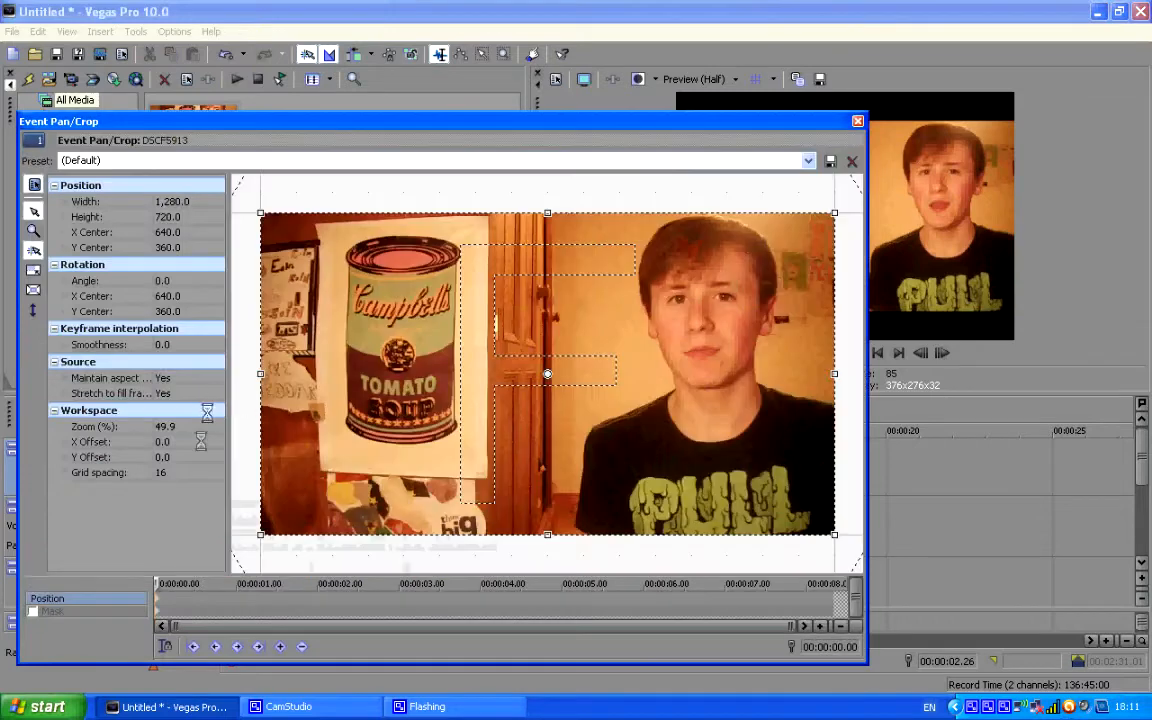
left_click(32, 610)
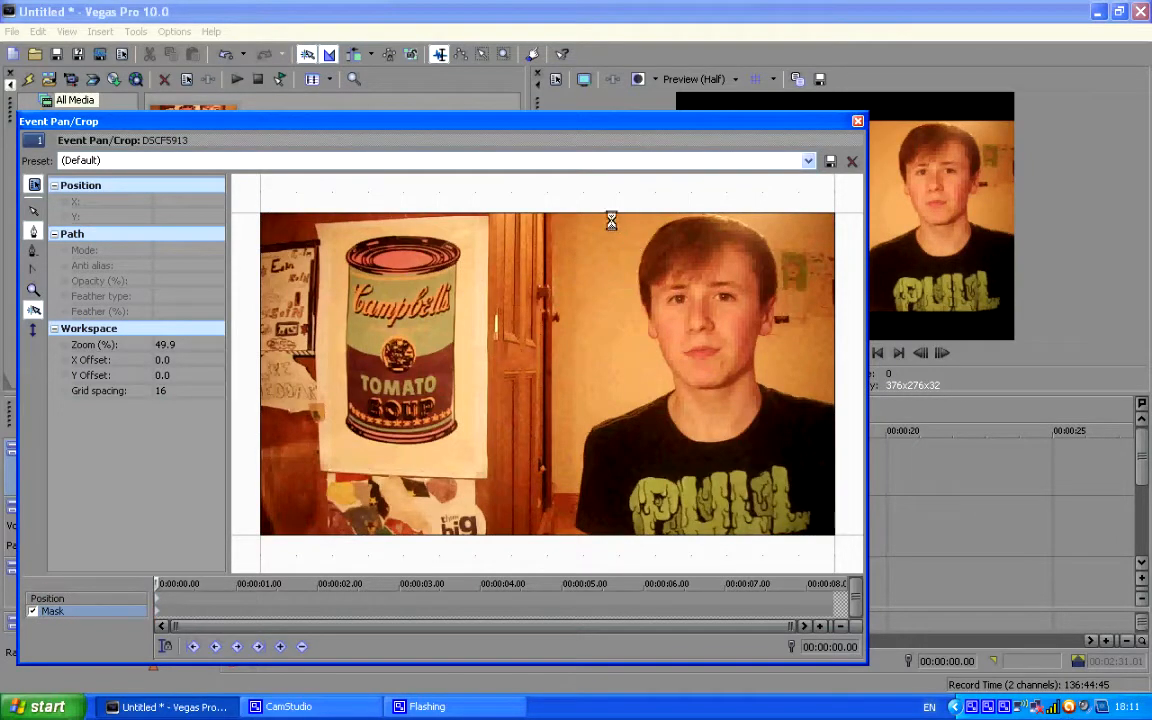
left_click(831, 216)
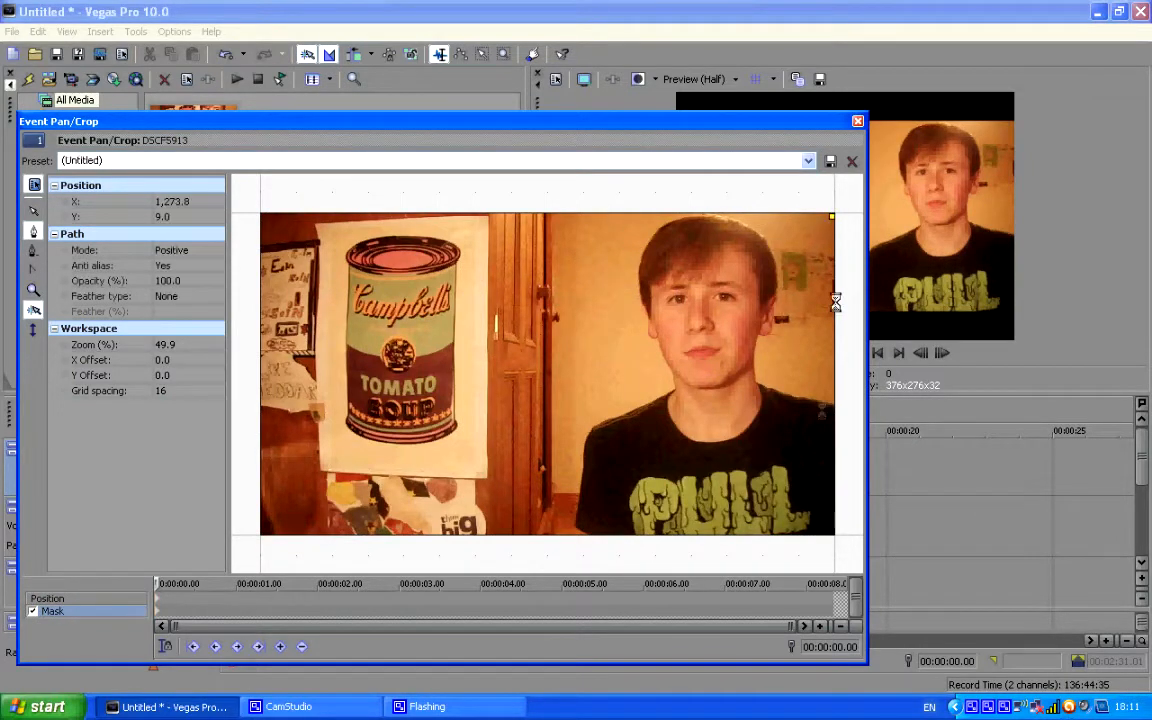
left_click(835, 535)
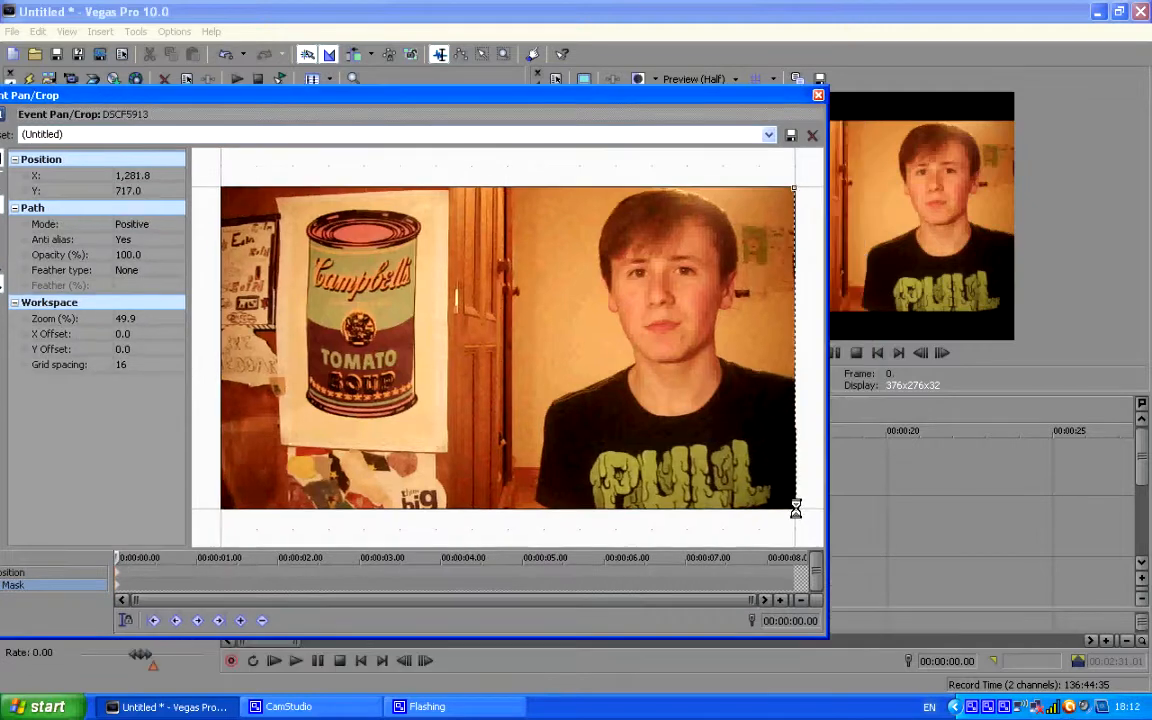
left_click(532, 511)
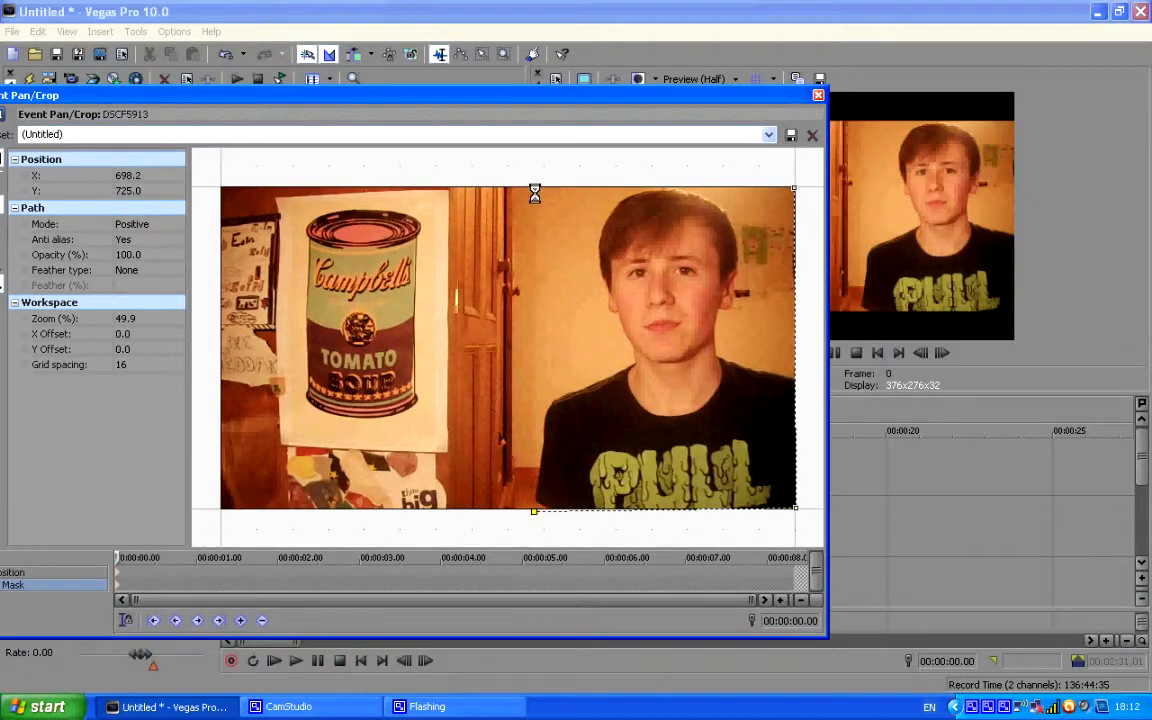
left_click(792, 189)
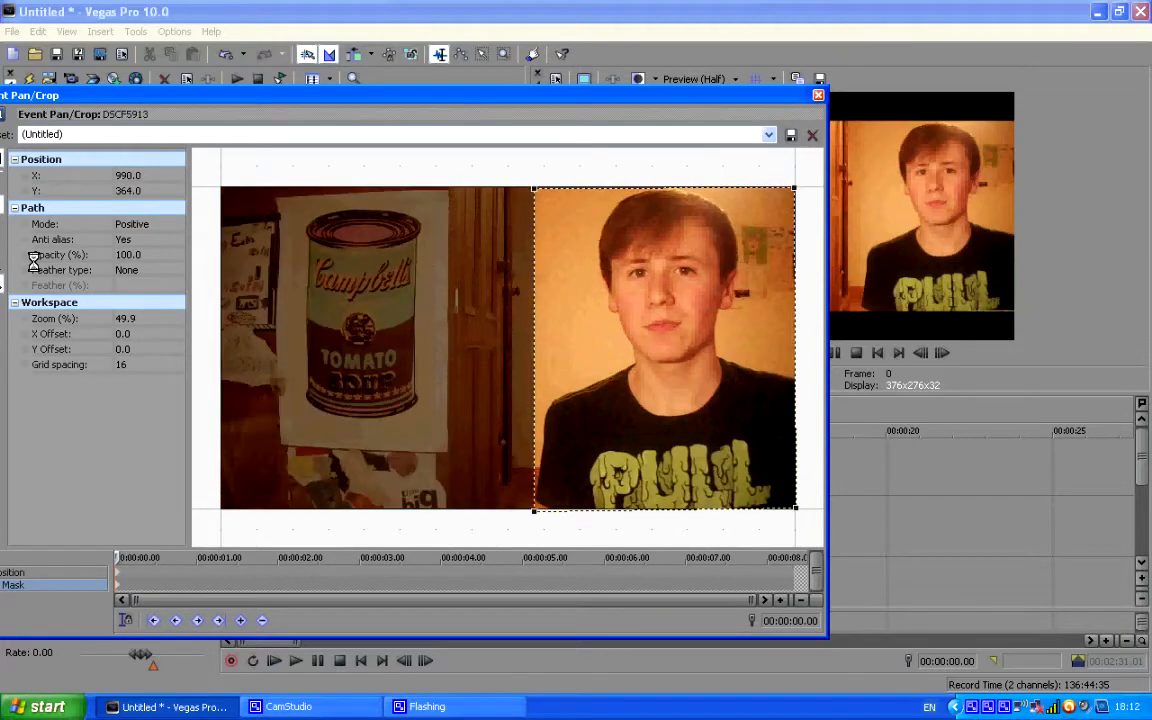
Set the upper clip's mask feather type to Both and close the pan/crop settings.
left_click(128, 263)
left_click(145, 305)
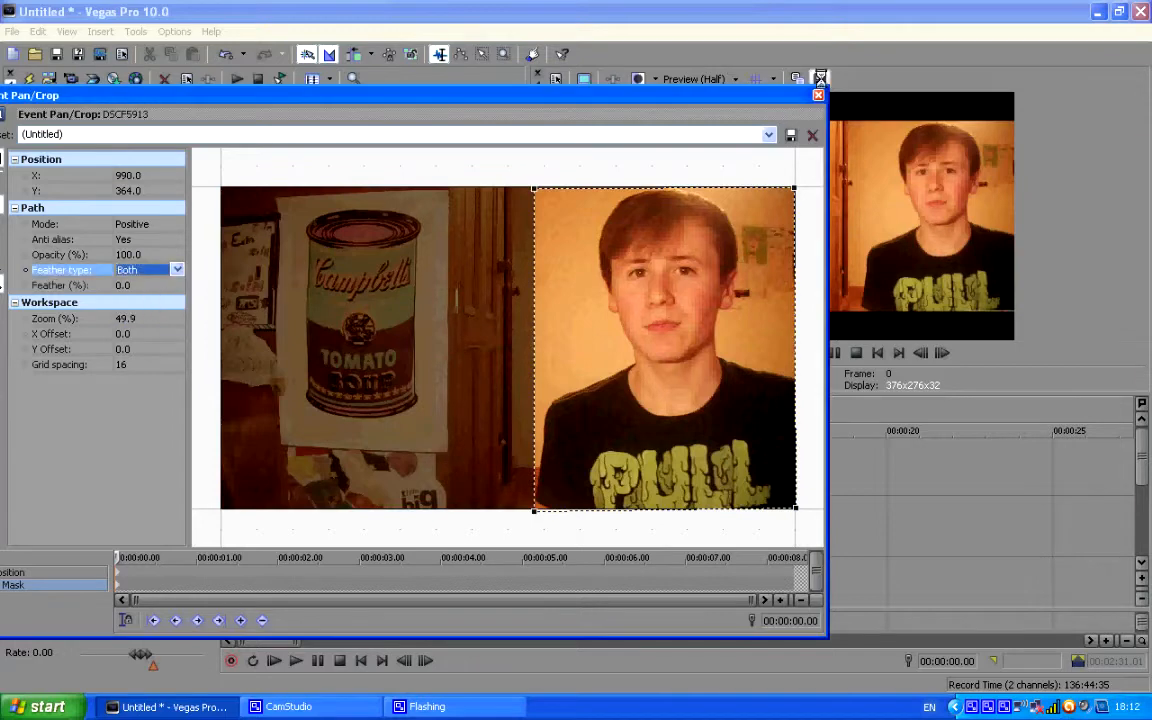
left_click(820, 95)
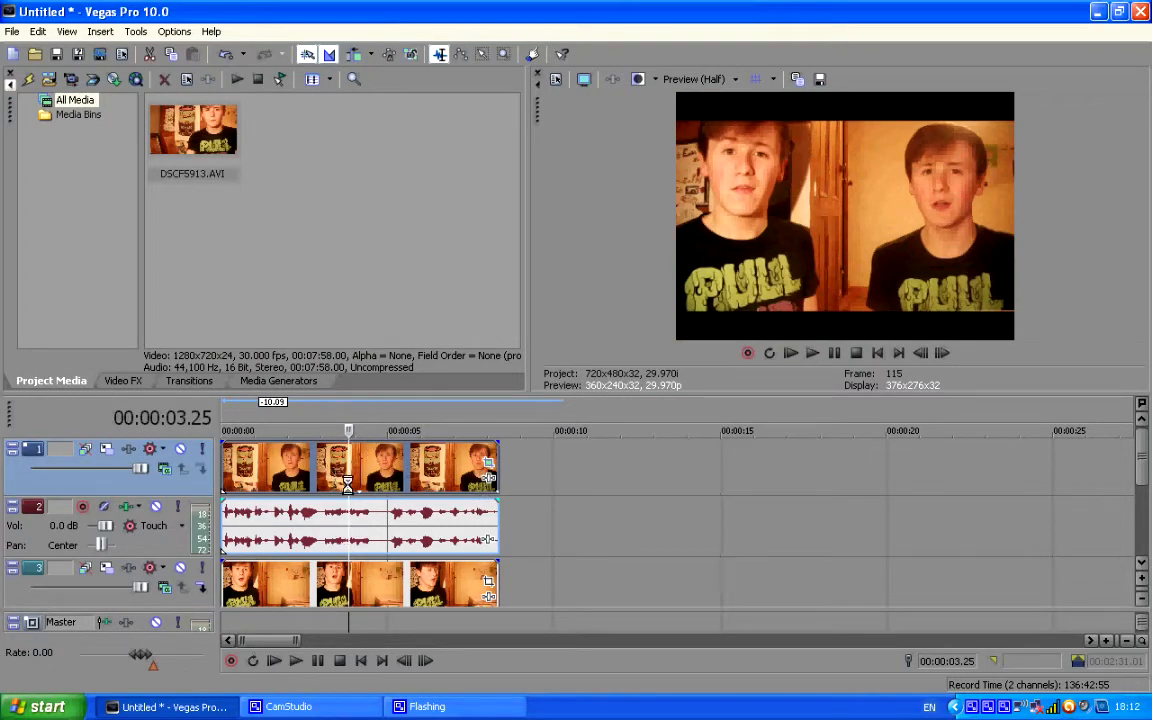
Check the masked composite at several frames of the timeline, including 00:00:03.19 and 00:00:04.10.
left_click(290, 482)
left_click(342, 472)
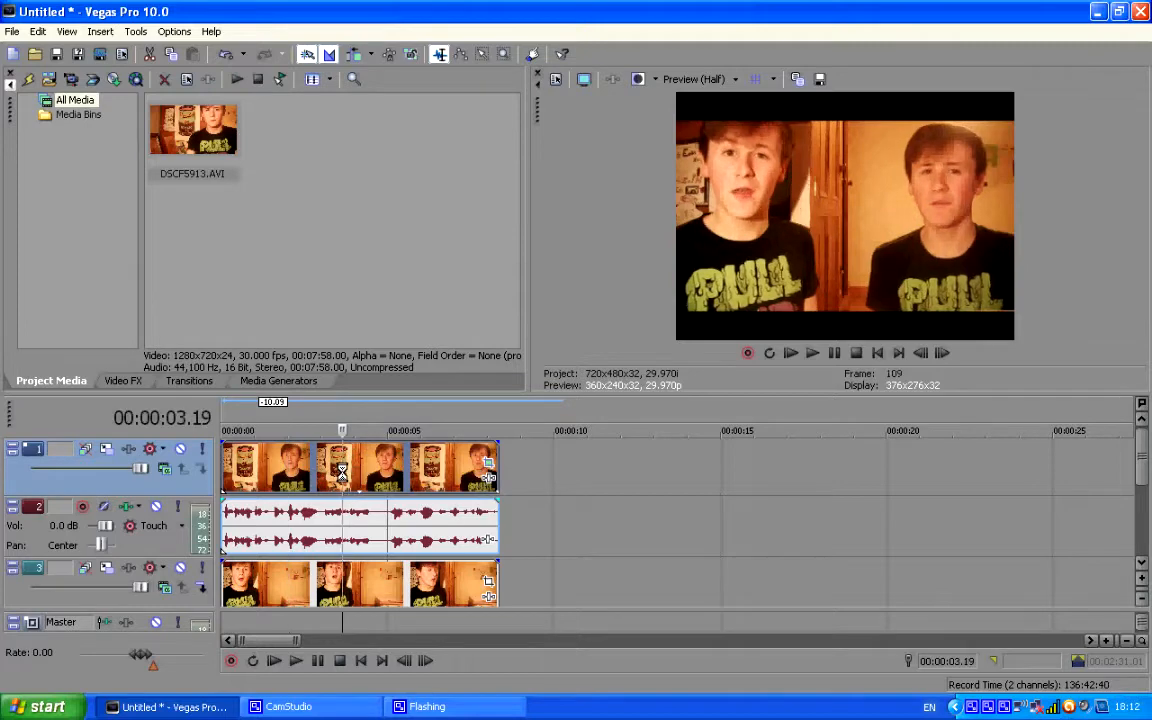
left_click(365, 470)
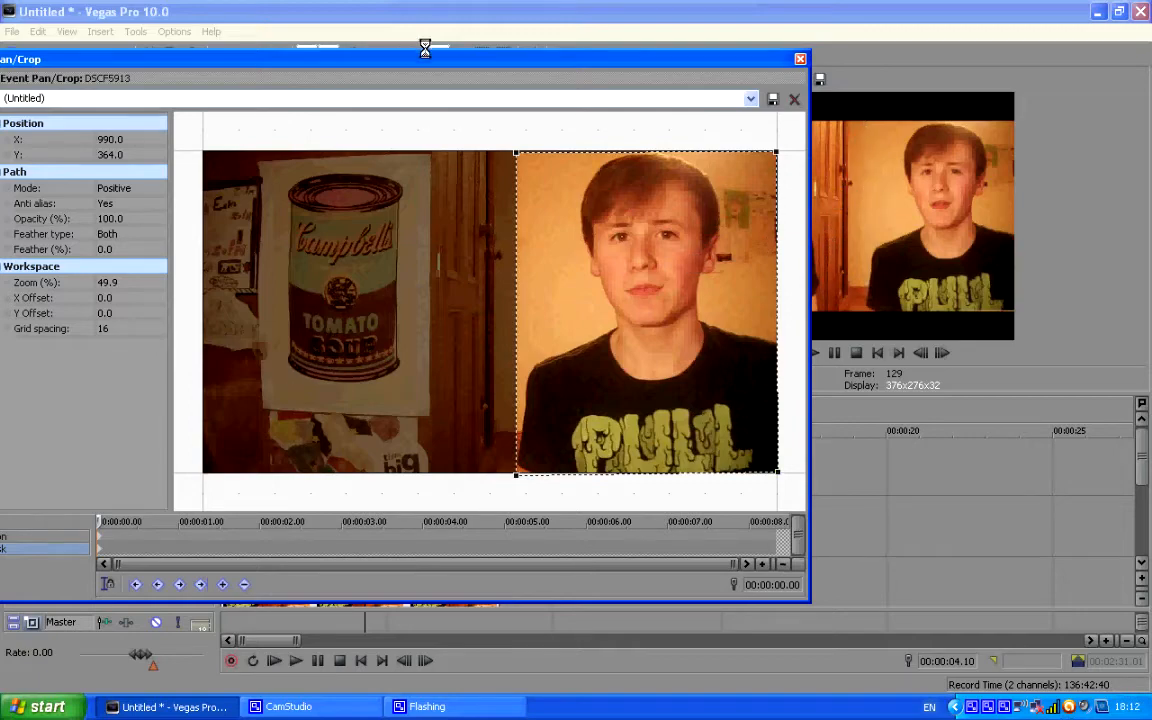
Set the upper clip's mask feather to 6%, compare the mask edge in the preview, and close the pan/crop settings.
left_click_drag(425, 48, 373, 62)
left_click_drag(517, 70, 355, 103)
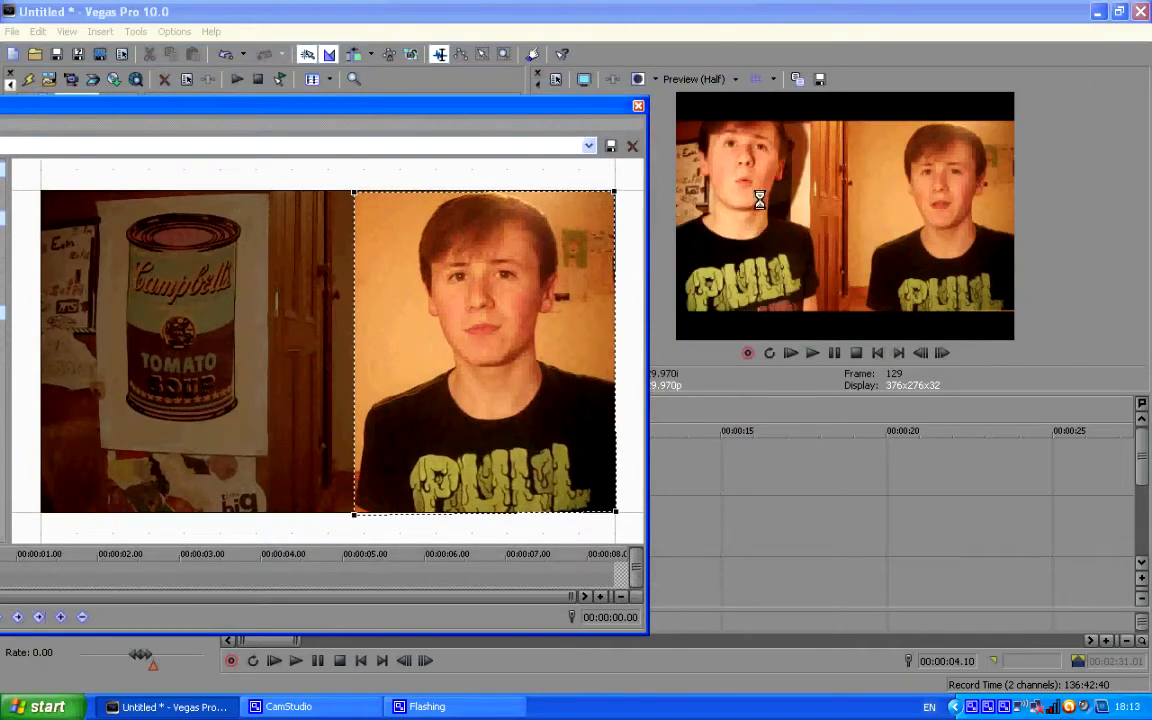
left_click_drag(560, 104, 713, 57)
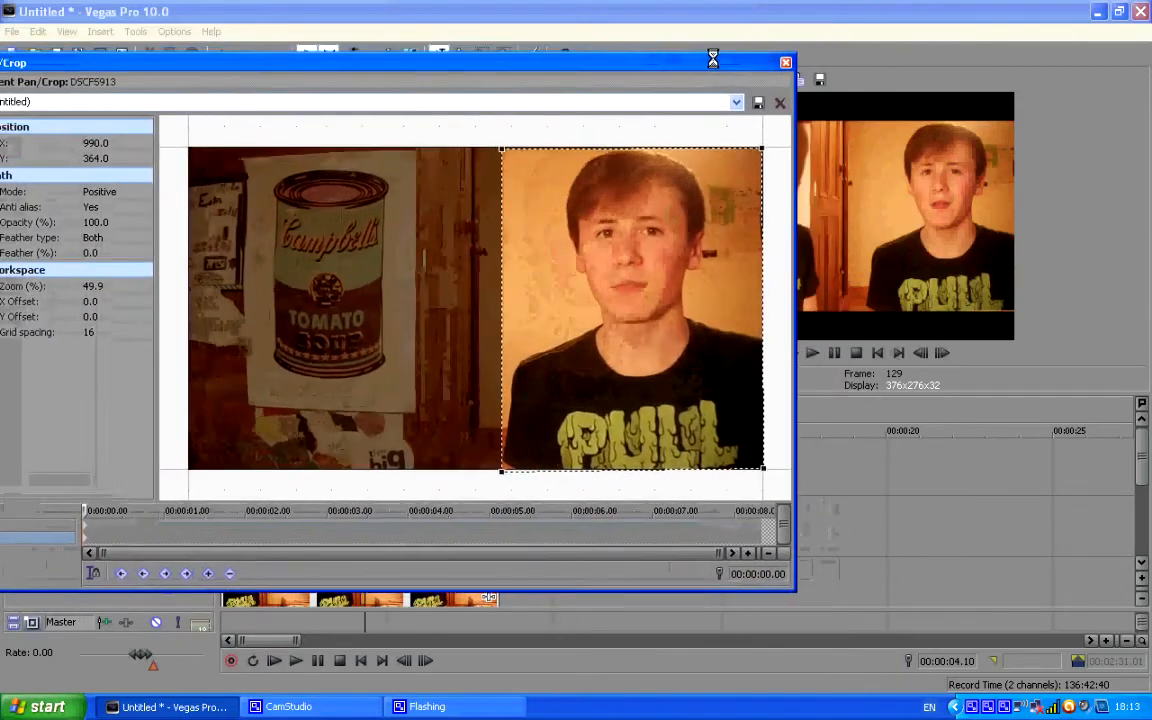
left_click(87, 250)
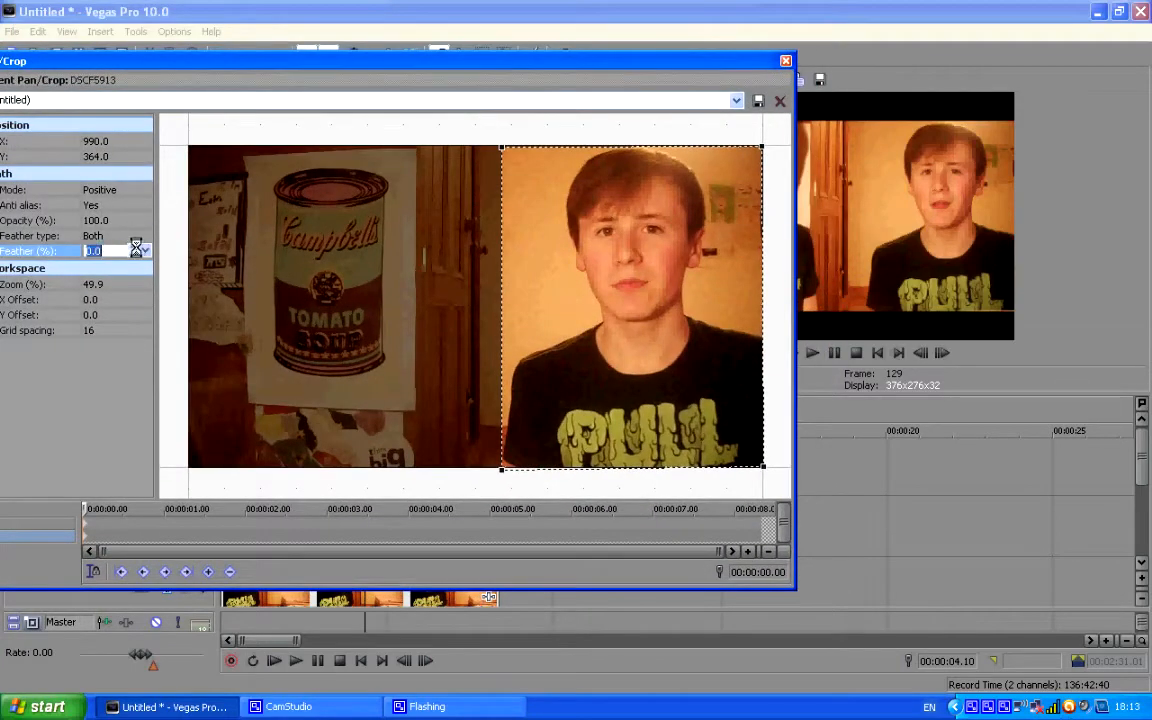
left_click(131, 235)
left_click(124, 250)
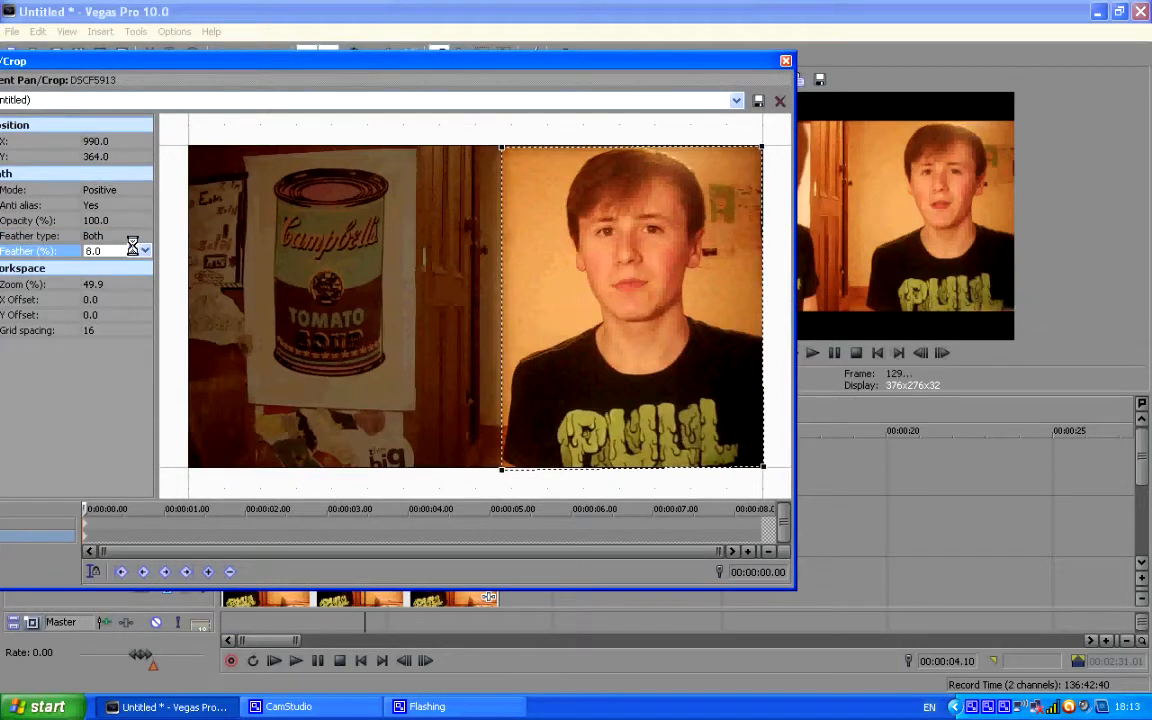
left_click_drag(584, 64, 438, 82)
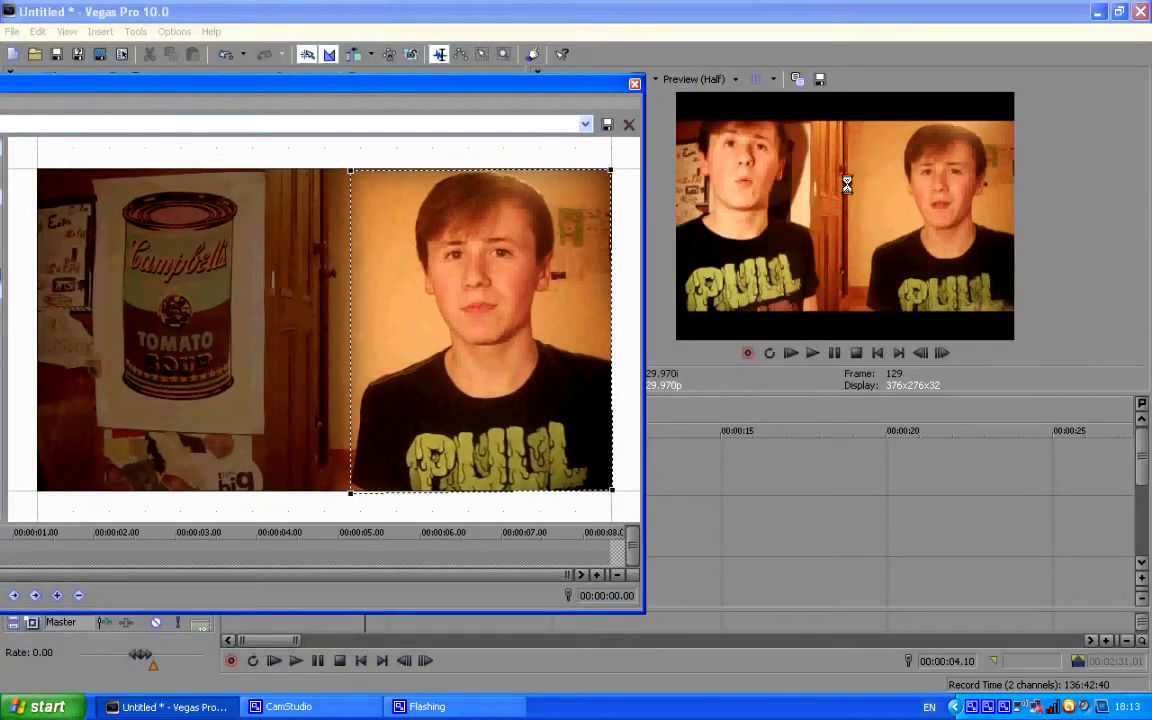
left_click(634, 85)
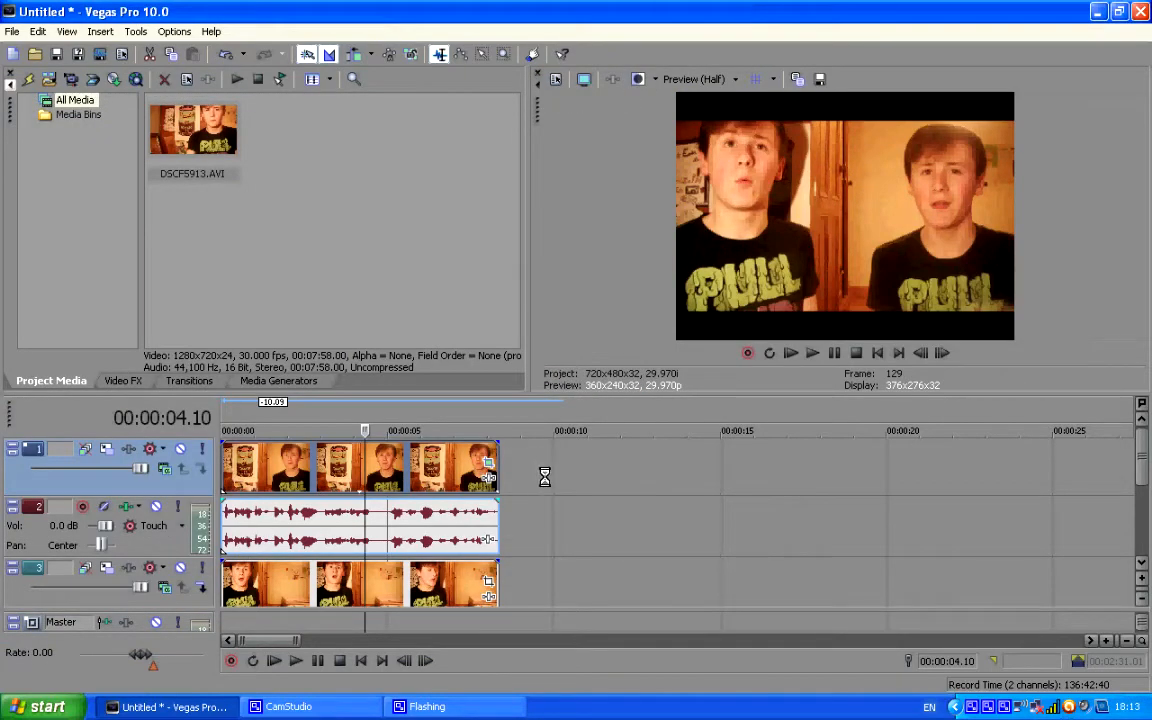
Select time ranges from the timeline start to just past the clips' end and play the composite to examine the blend.
left_click_drag(609, 481, 218, 462)
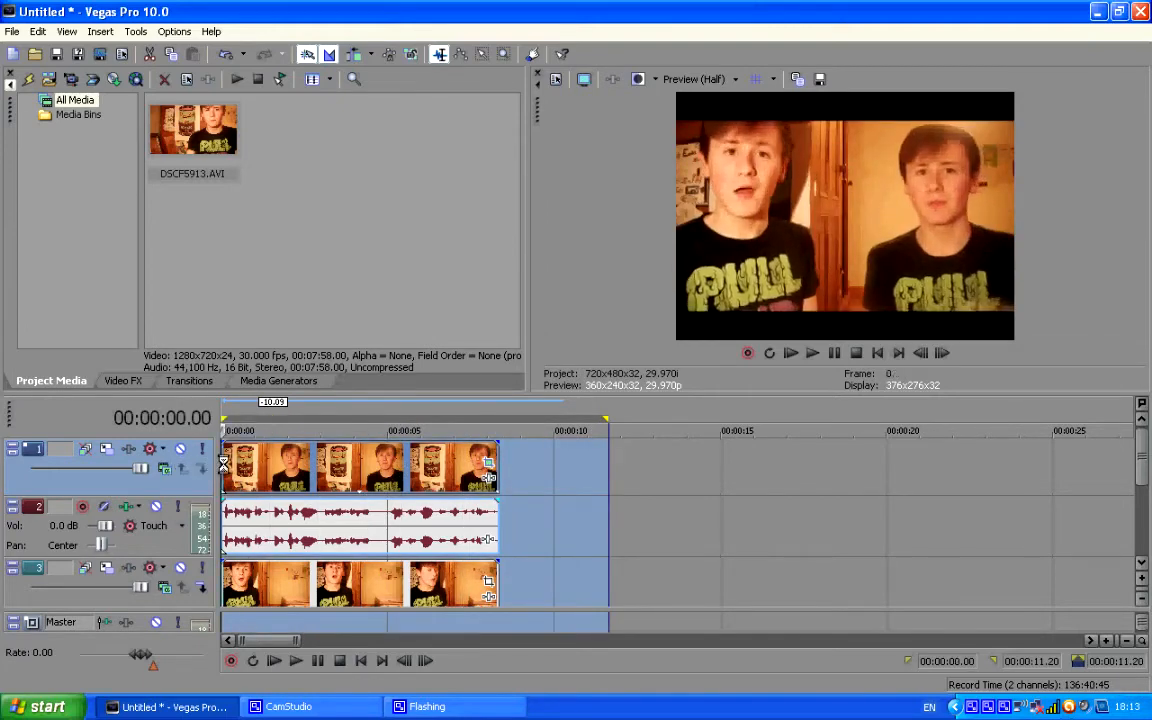
left_click(222, 462)
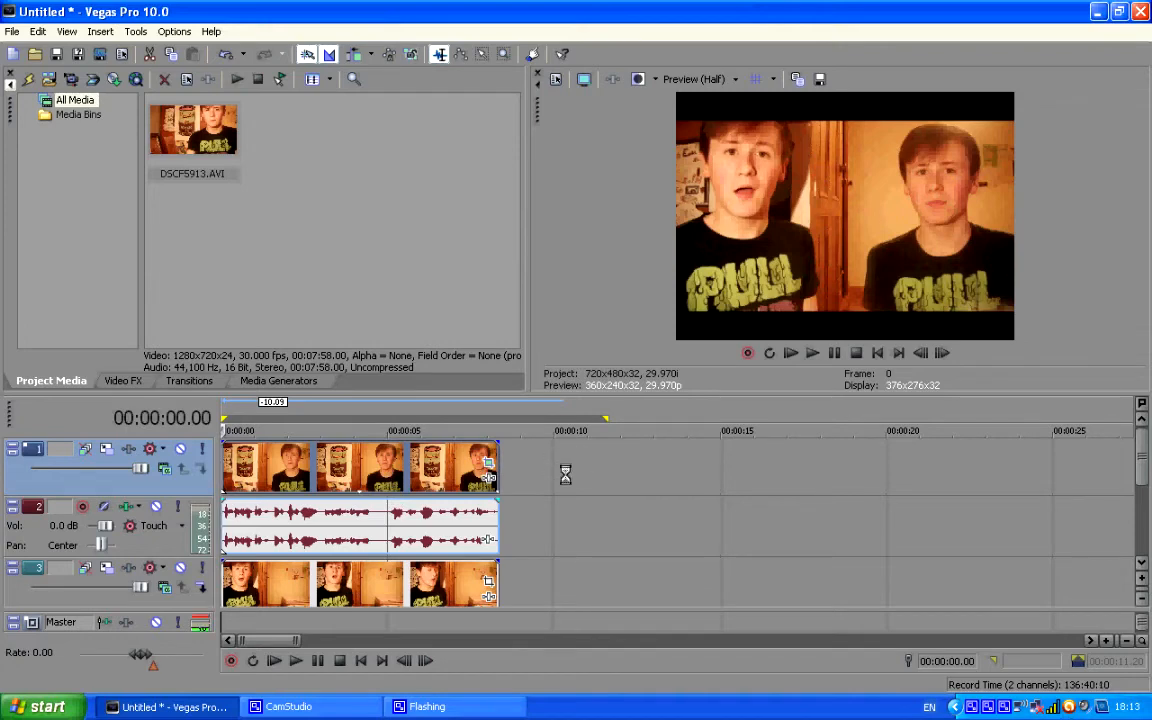
left_click_drag(566, 467, 213, 460)
left_click(330, 460)
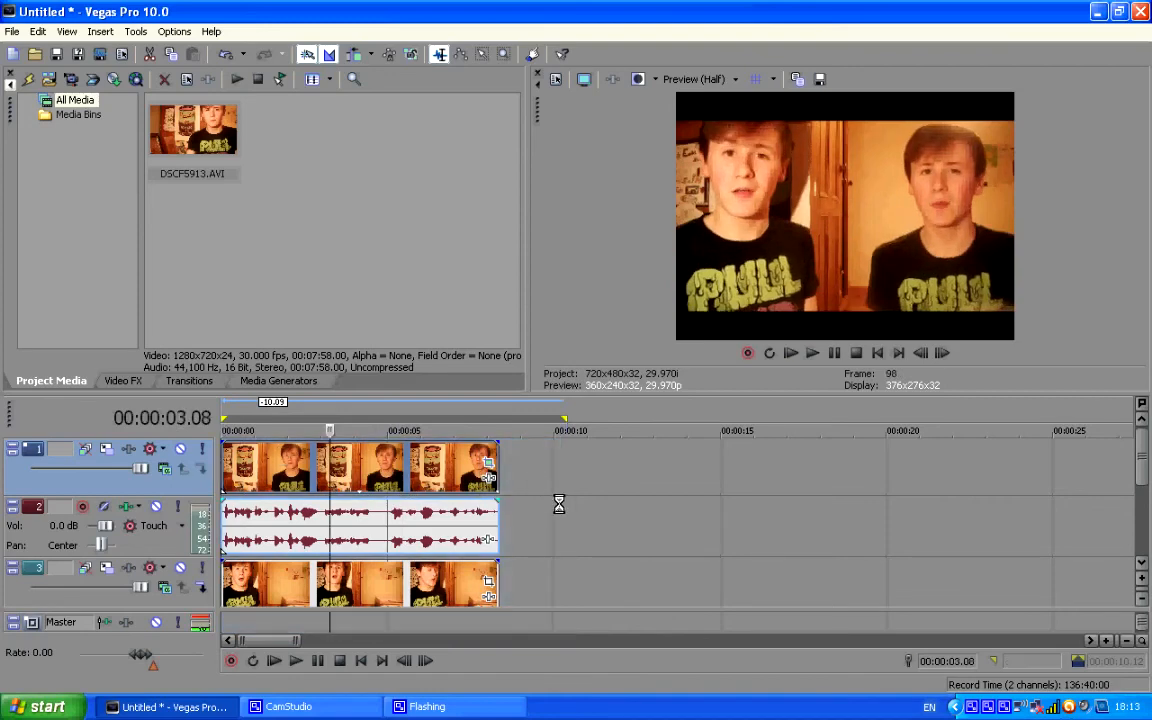
scroll(555, 503, "down", 5)
scroll(545, 505, "up", 6)
scroll(548, 502, "down", 3)
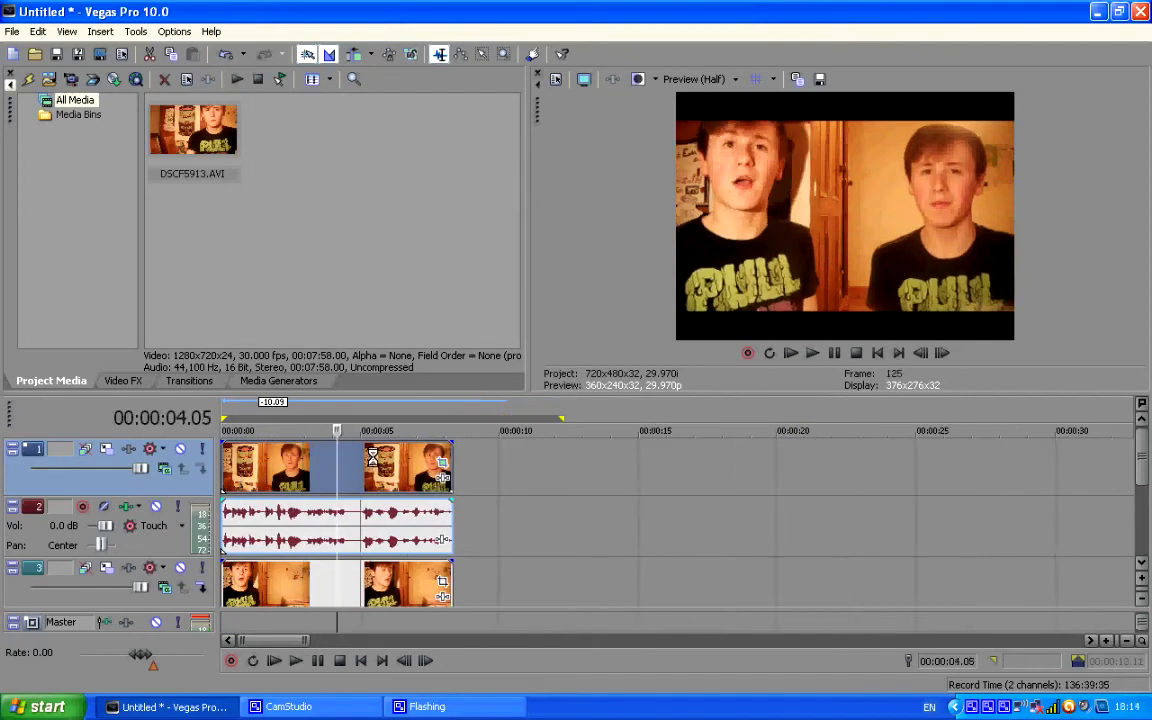
left_click_drag(519, 460, 162, 466)
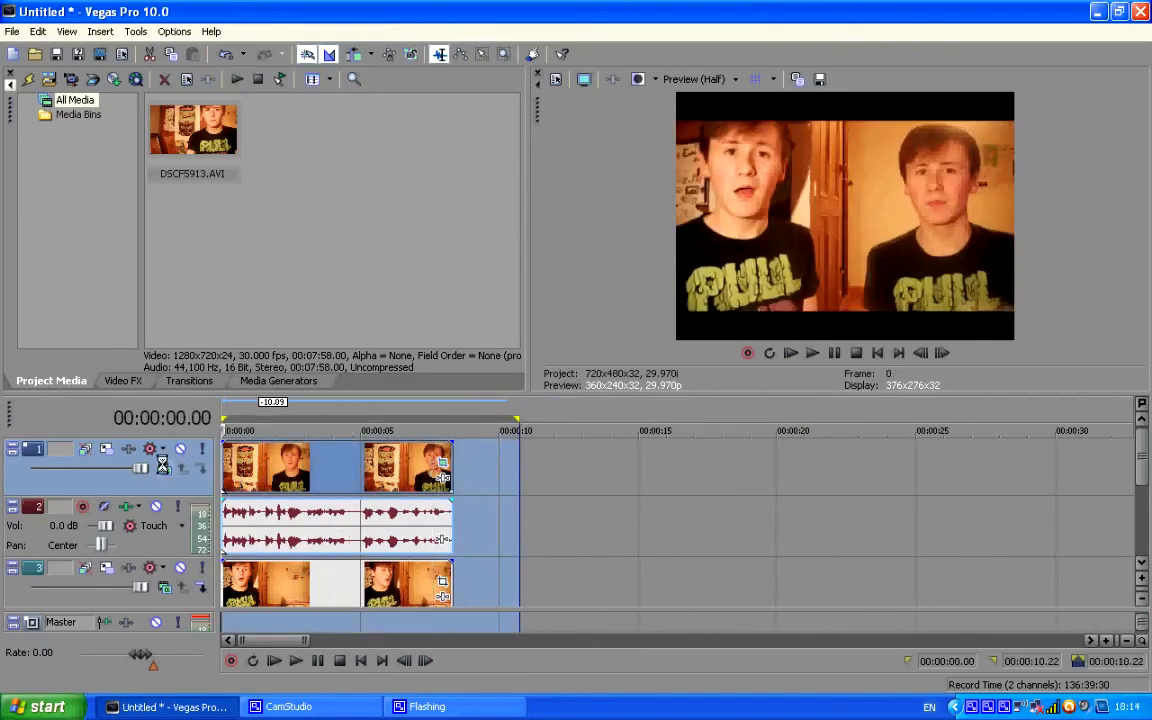
left_click(276, 470)
left_click_drag(482, 465, 222, 466)
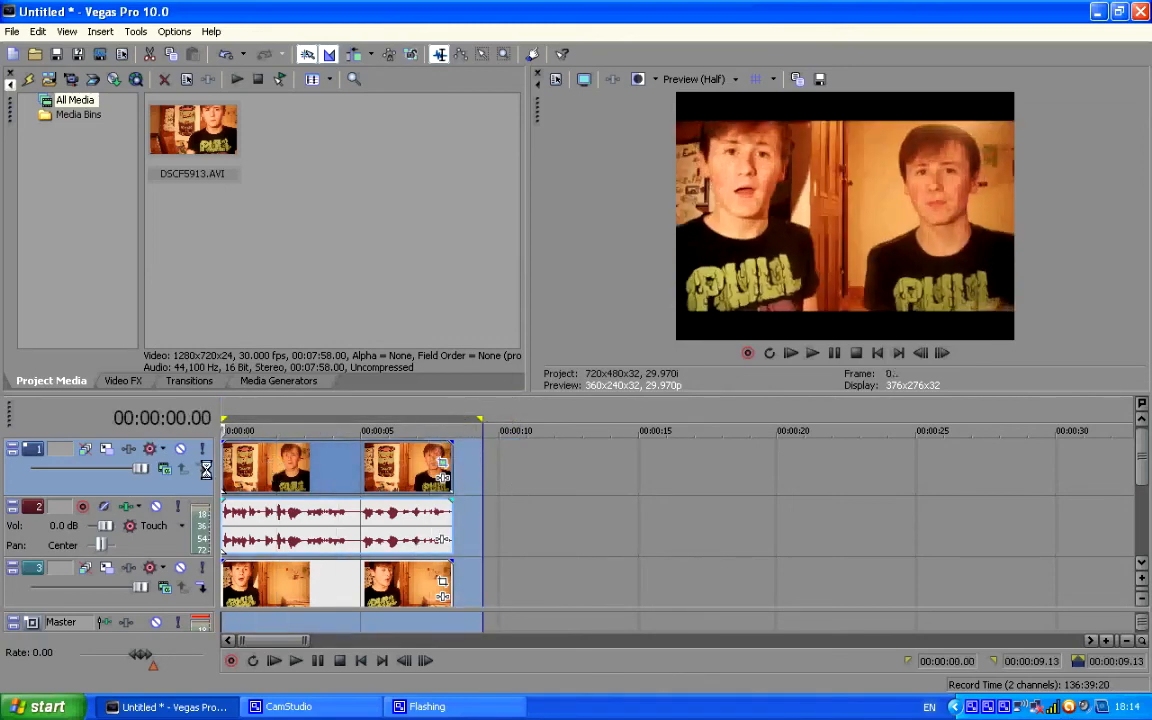
key("space")
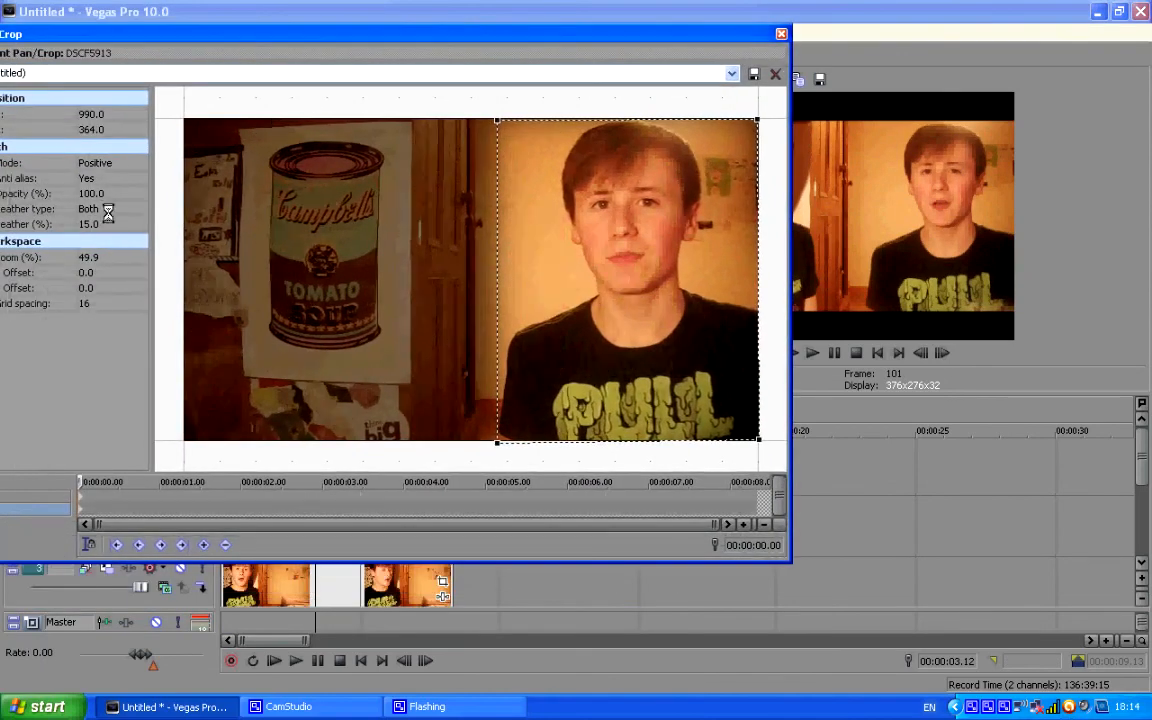
Set the upper clip's mask feather to 15% and uncover the preview to check the mask edge.
left_click(105, 225)
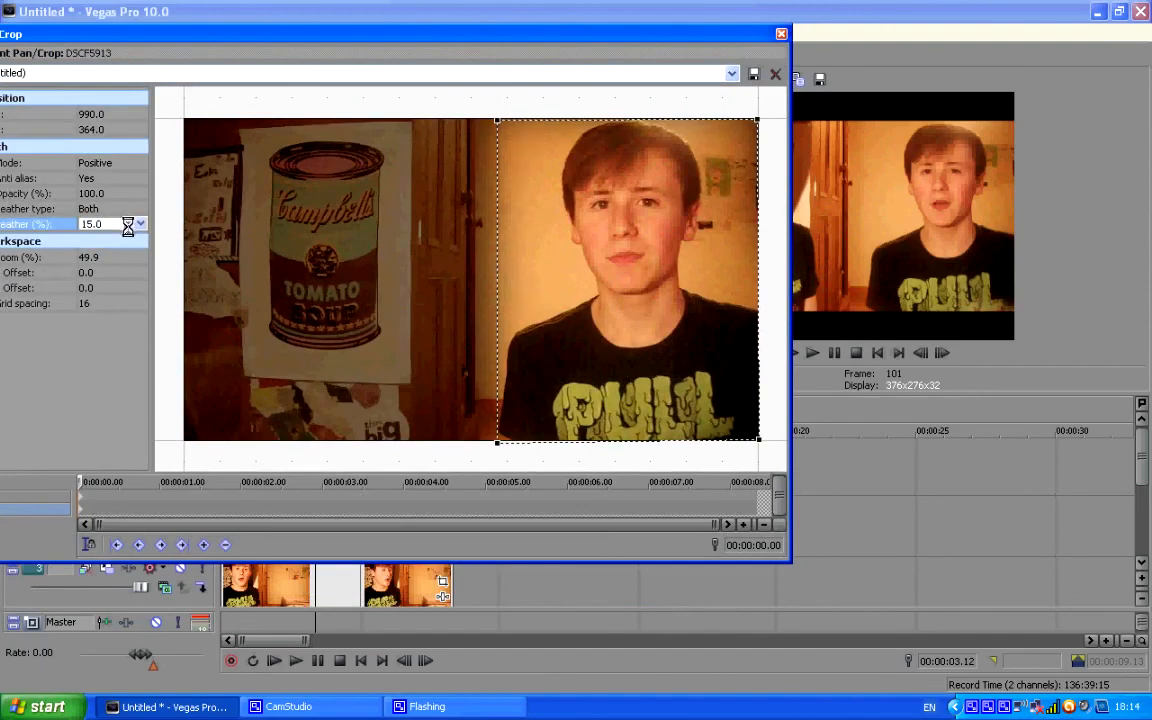
left_click_drag(764, 28, 673, 41)
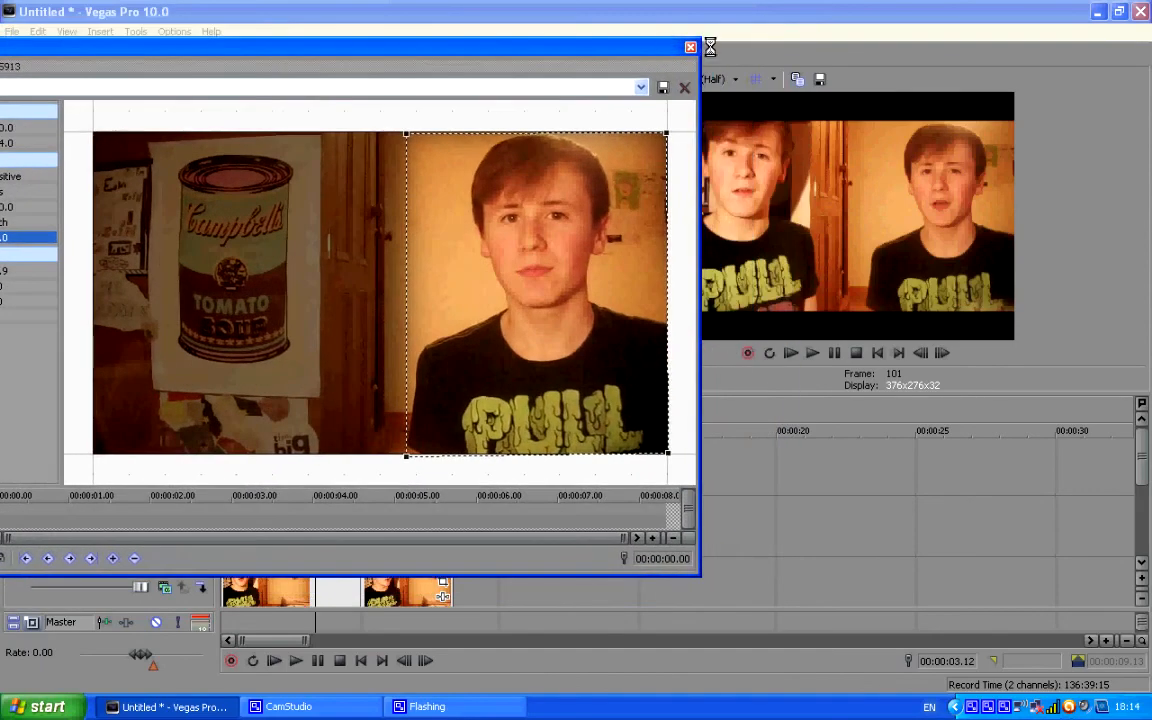